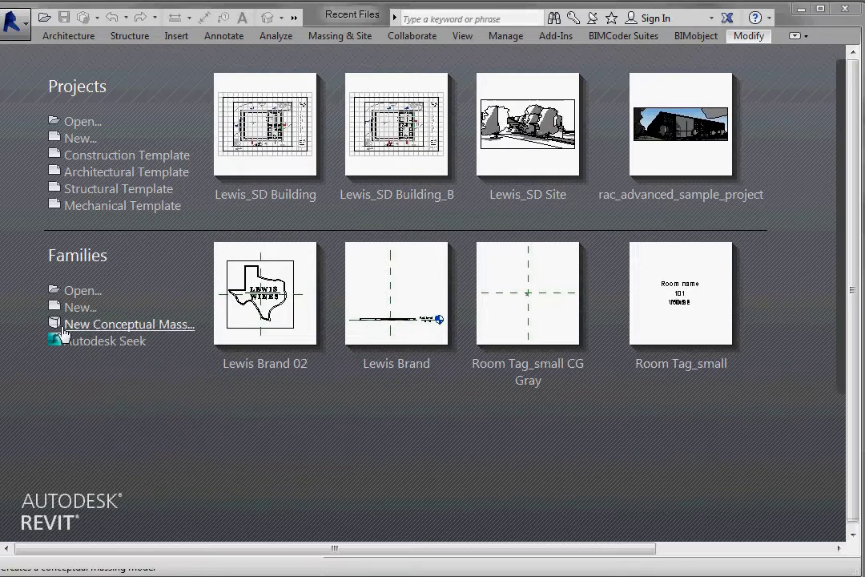
# - Open the New Conceptual Mass template chooser and add its folder to Places
pyautogui.click(154, 326)
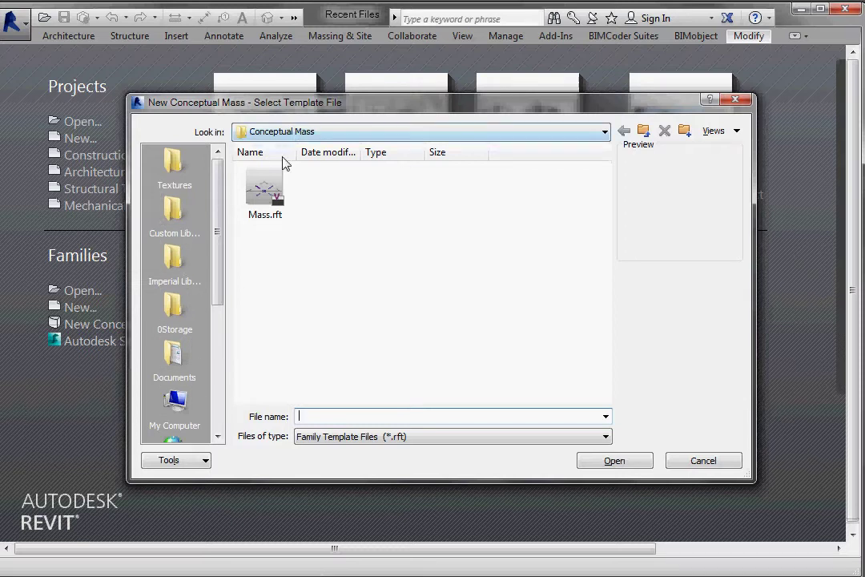
pyautogui.click(195, 463)
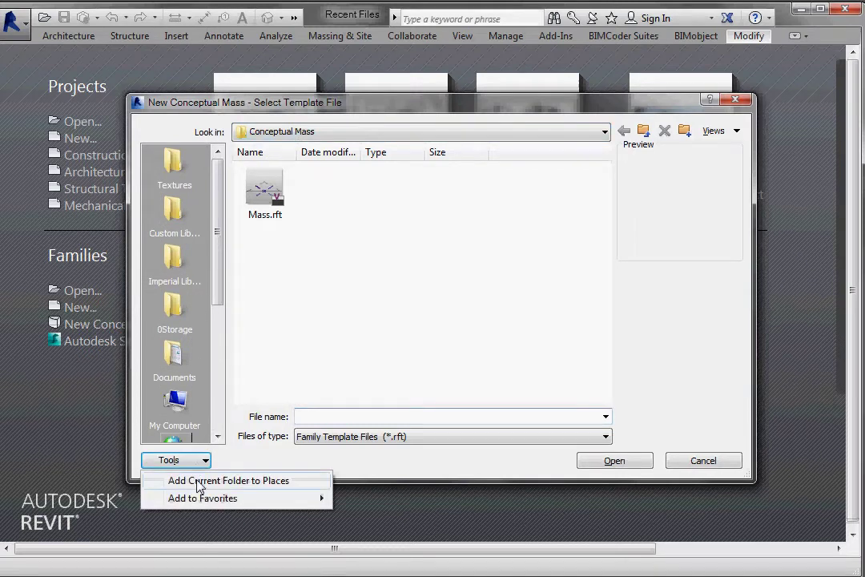
pyautogui.click(198, 481)
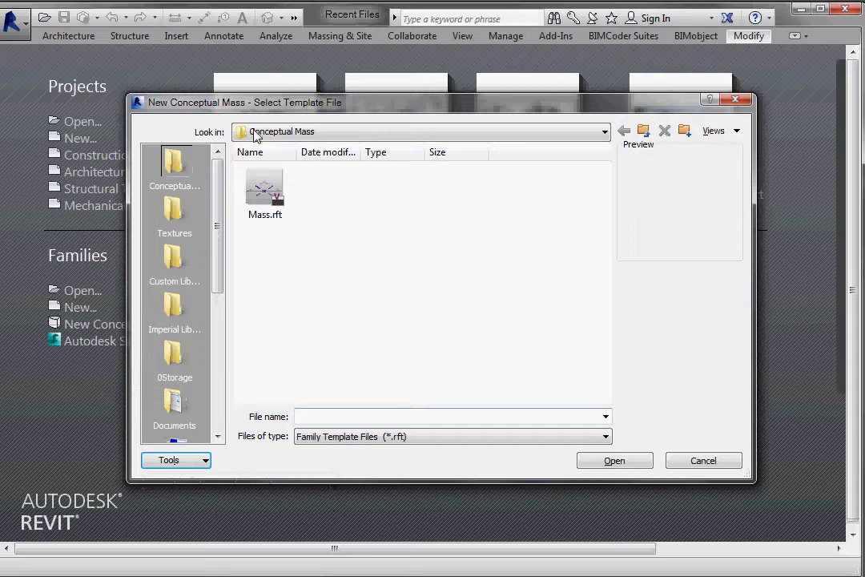
# - Remove the Conceptual Mass folder shortcut from Places again
pyautogui.rightClick(181, 169)
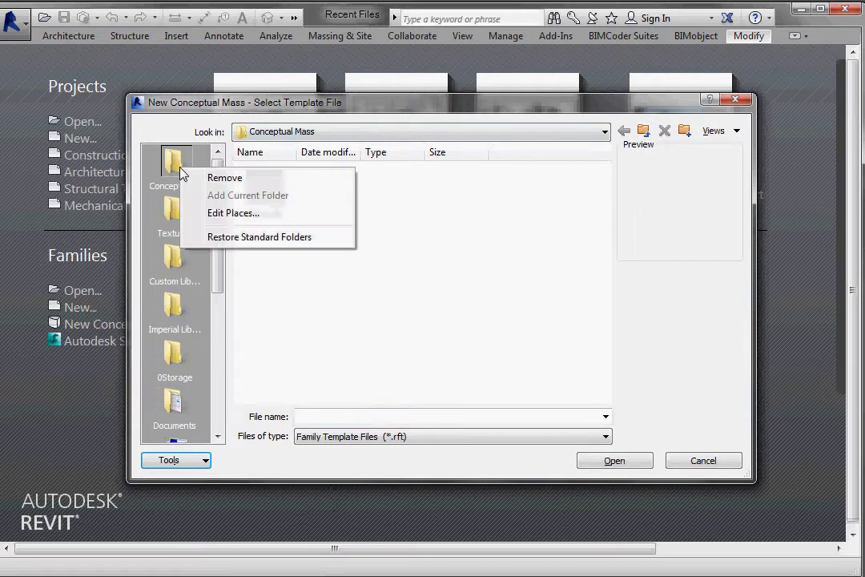
pyautogui.click(229, 184)
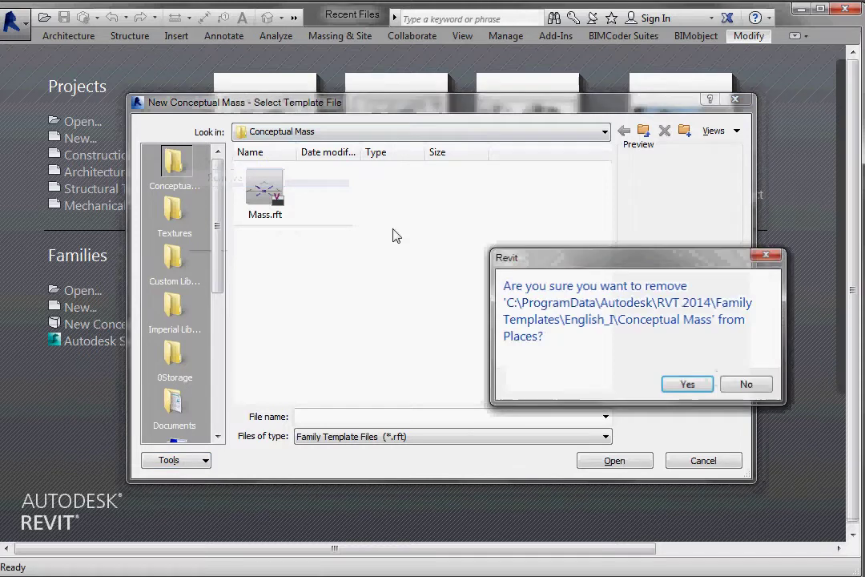
pyautogui.click(687, 383)
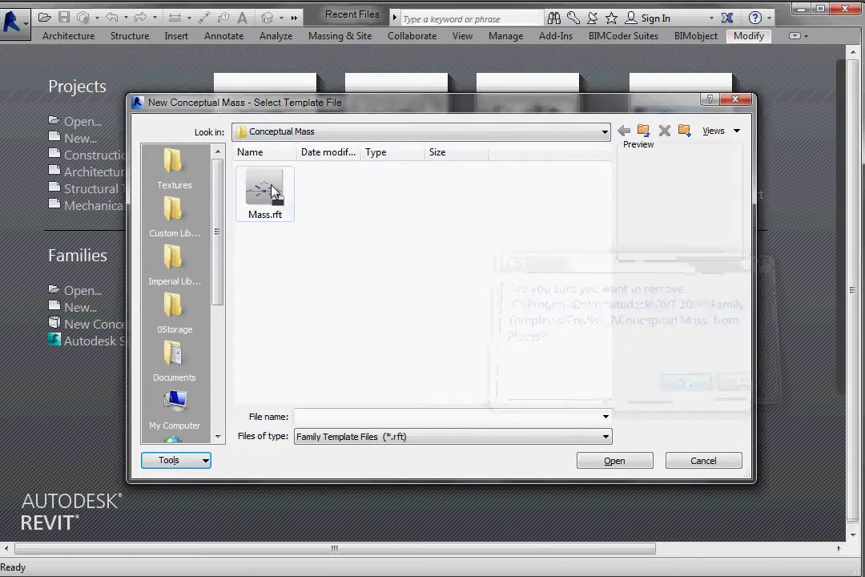
# - Open Mass.rft as a new mass family and zoom its 3D view
pyautogui.doubleClick(272, 190)
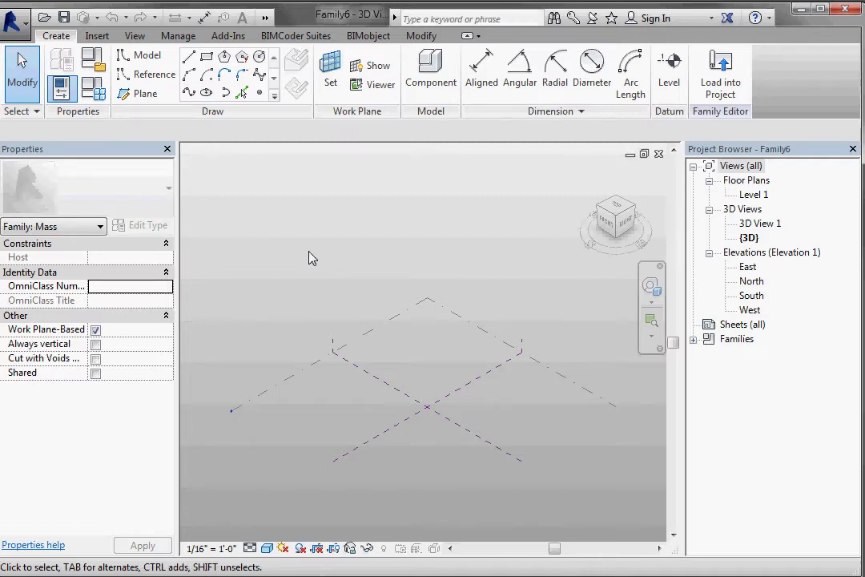
pyautogui.scroll(-1, 337, 253)
pyautogui.scroll(1, 282, 466)
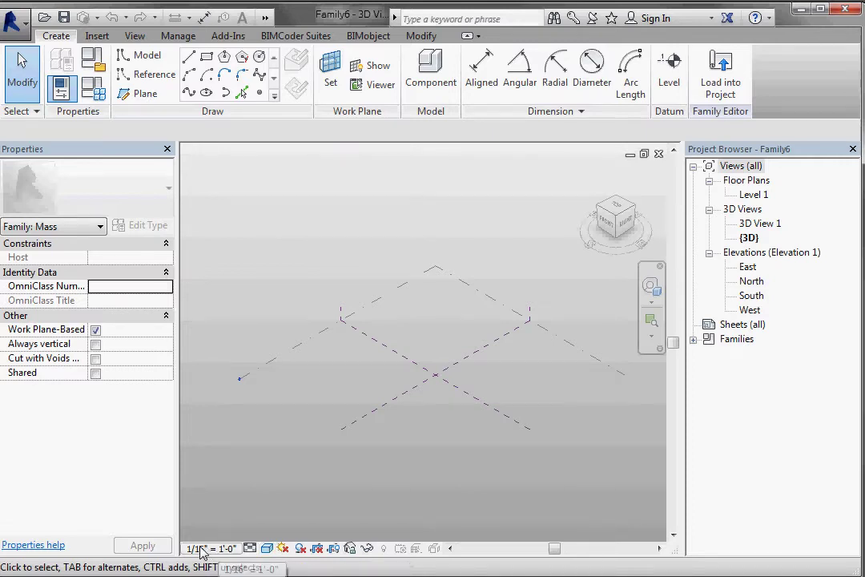
# - Set the 3D view background to None in Graphic Display Options
pyautogui.click(266, 549)
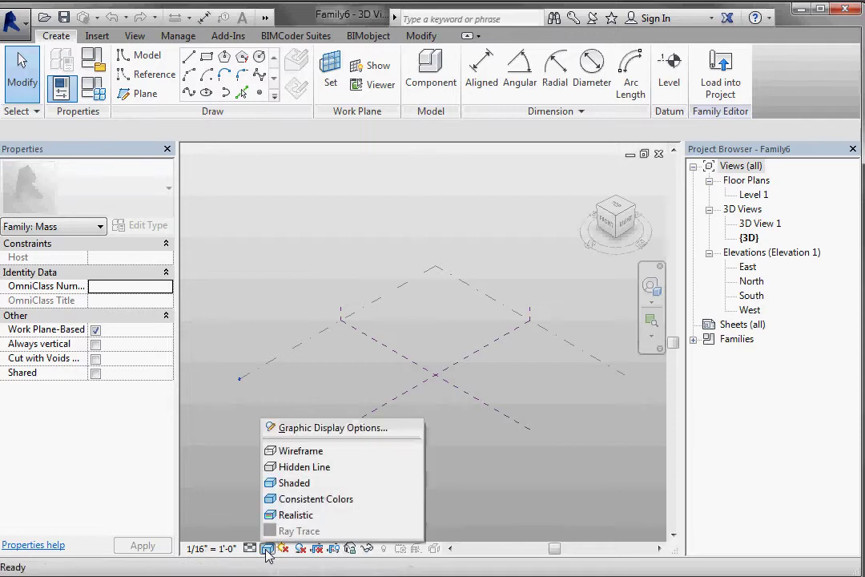
pyautogui.click(287, 430)
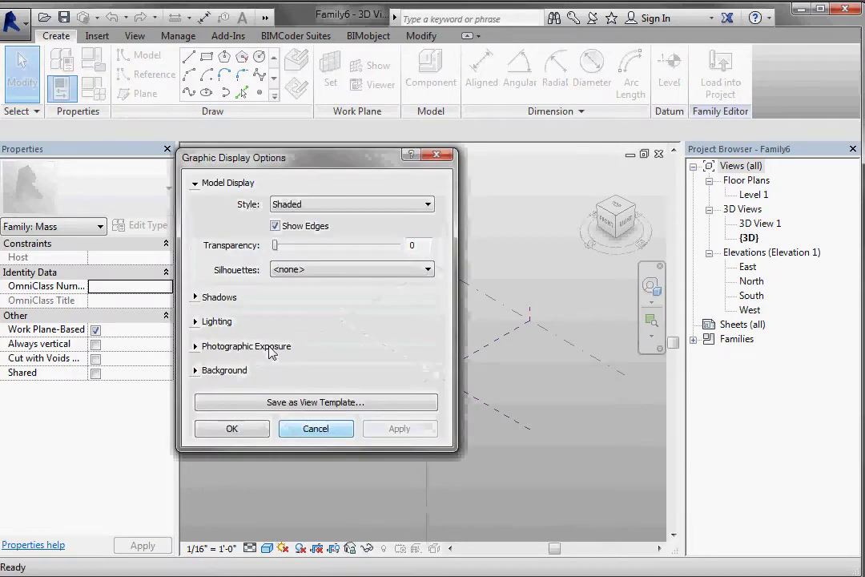
pyautogui.click(195, 371)
pyautogui.click(329, 394)
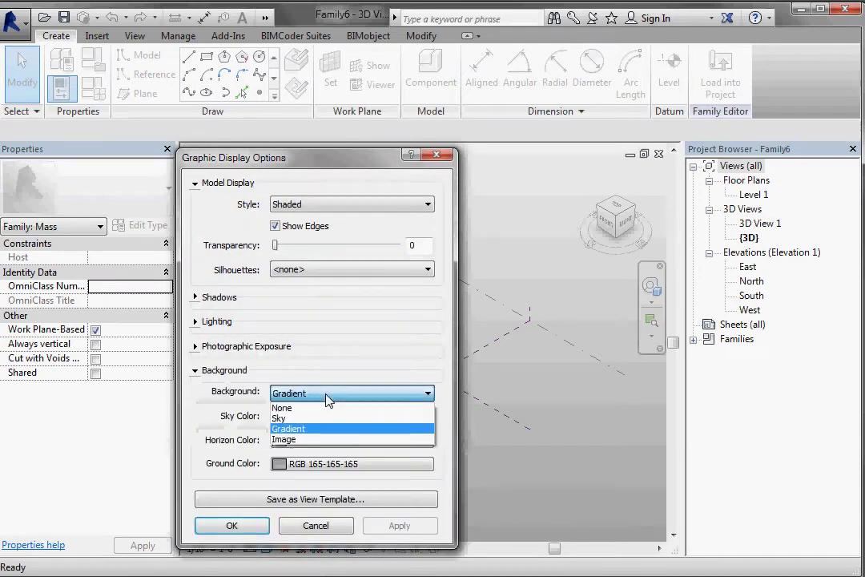
pyautogui.click(232, 526)
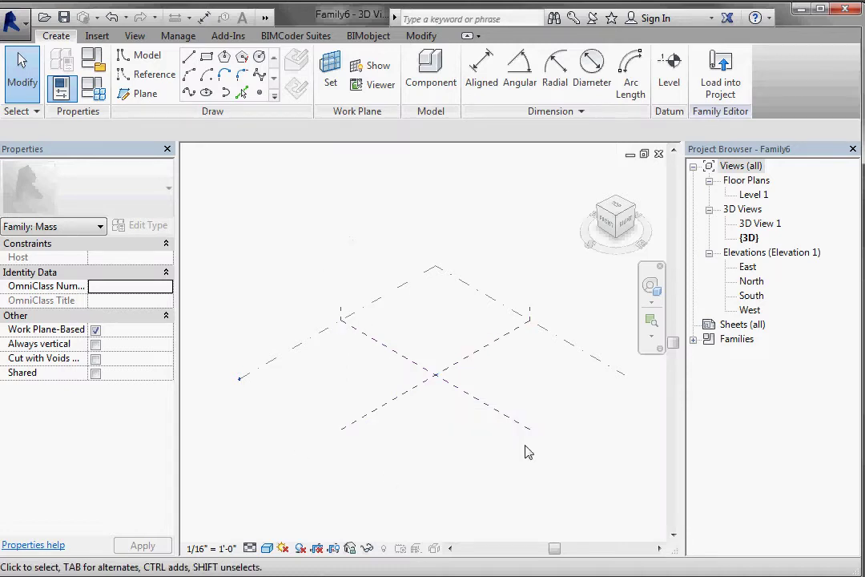
# - Show the Level 1 work plane and pick the Rectangle tool with Draw on Face
pyautogui.click(376, 70)
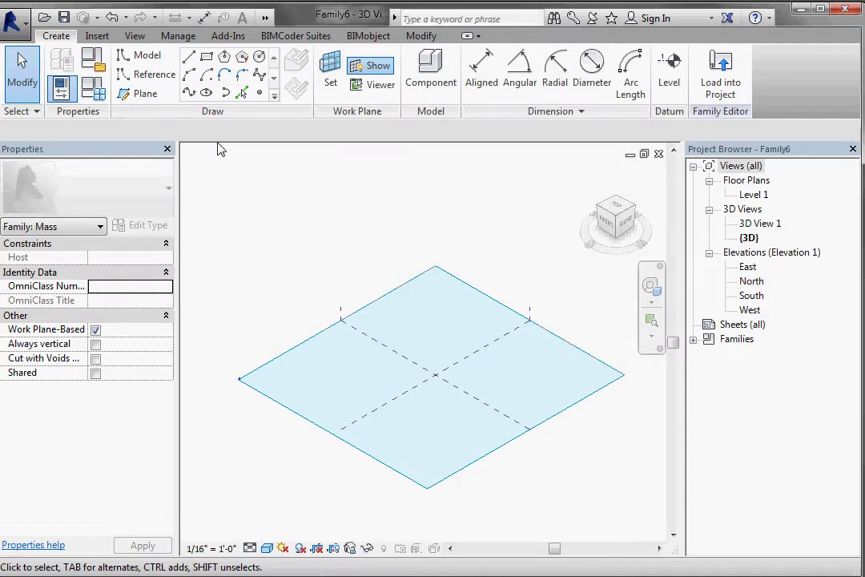
pyautogui.click(207, 57)
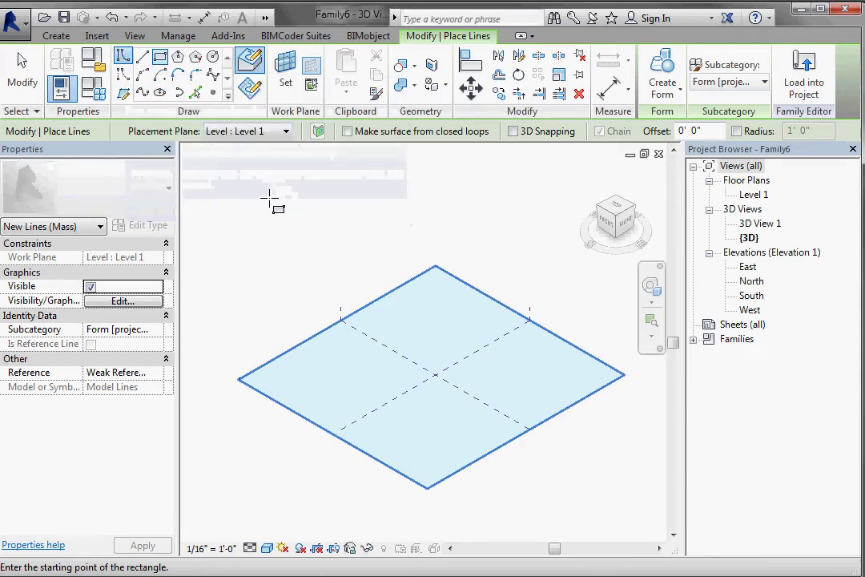
pyautogui.click(257, 66)
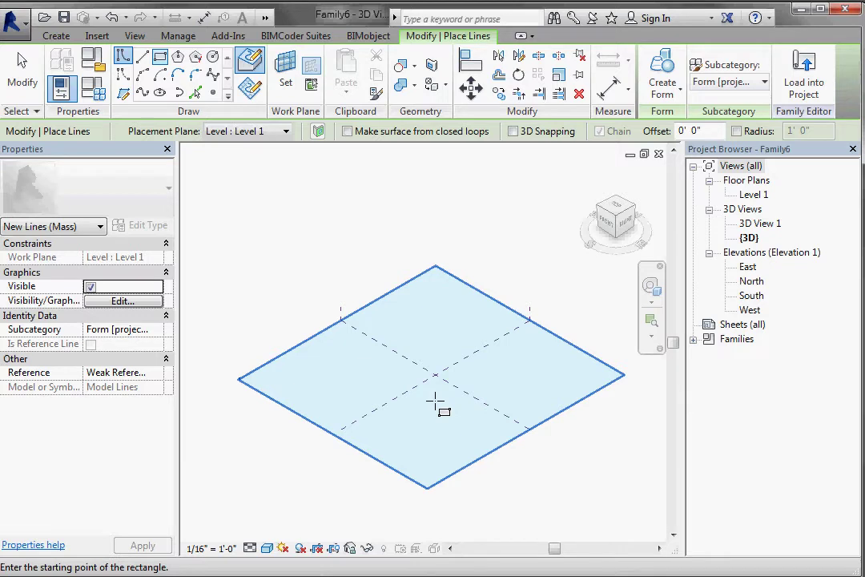
# - Draw a model-line rectangle over the reference-plane crossing and zoom in on it
pyautogui.click(436, 400)
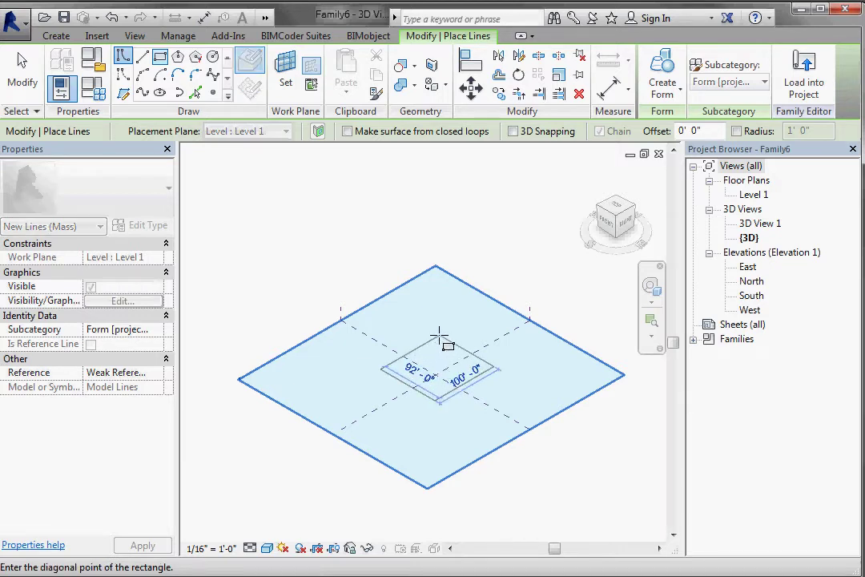
pyautogui.click(435, 341)
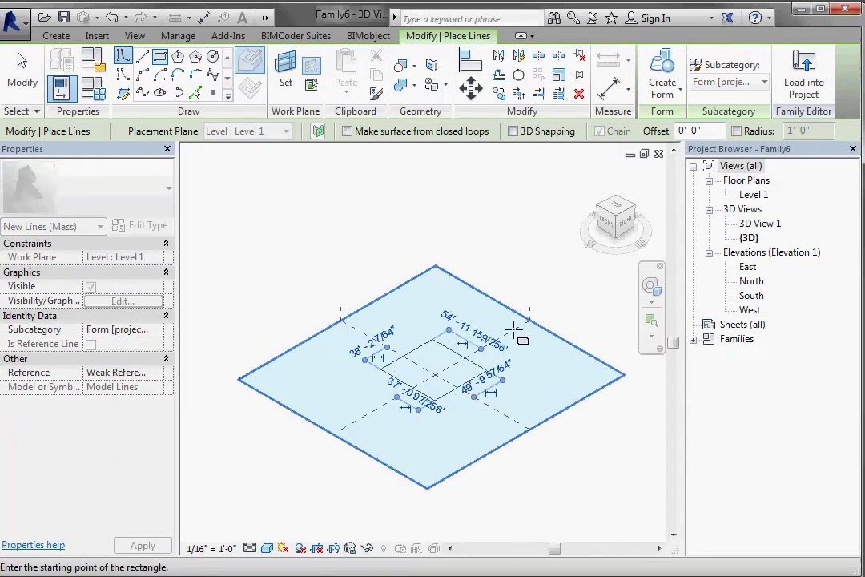
pyautogui.scroll(1, 432, 376)
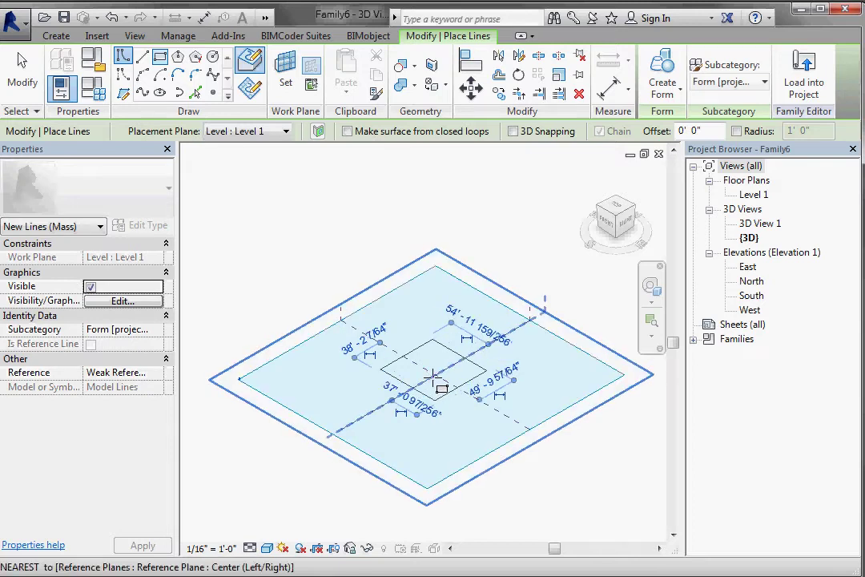
pyautogui.scroll(1, 432, 376)
pyautogui.scroll(2, 433, 377)
pyautogui.scroll(2, 433, 377)
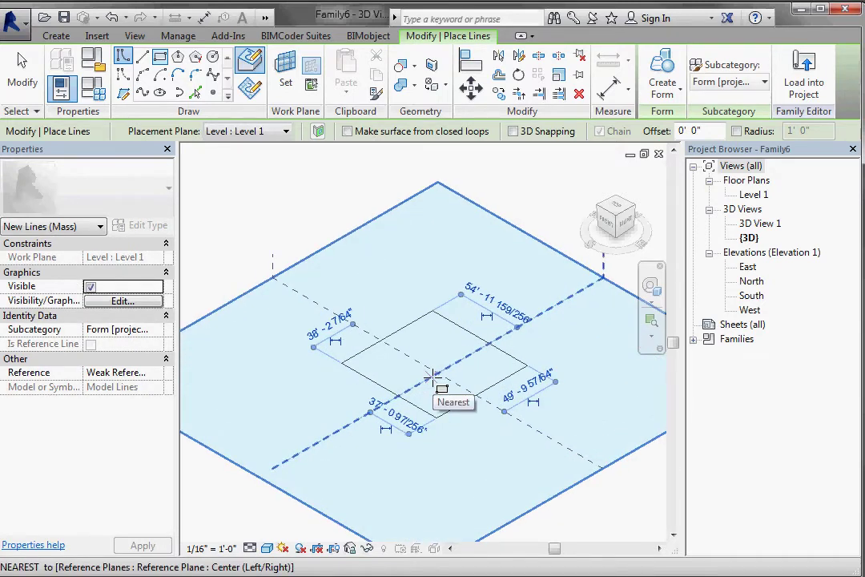
pyautogui.scroll(2, 433, 376)
pyautogui.scroll(1, 433, 377)
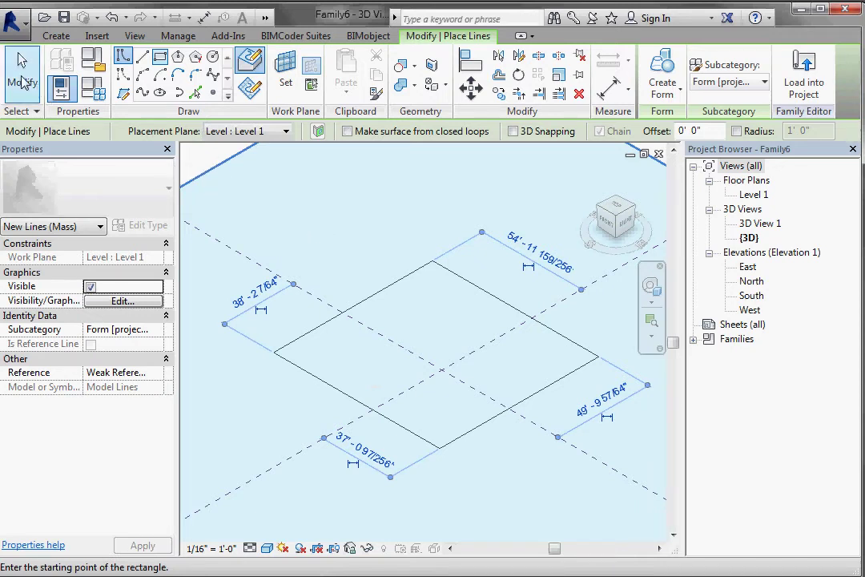
# - Exit line drawing and nudge the rectangle slightly down and right
pyautogui.click(23, 80)
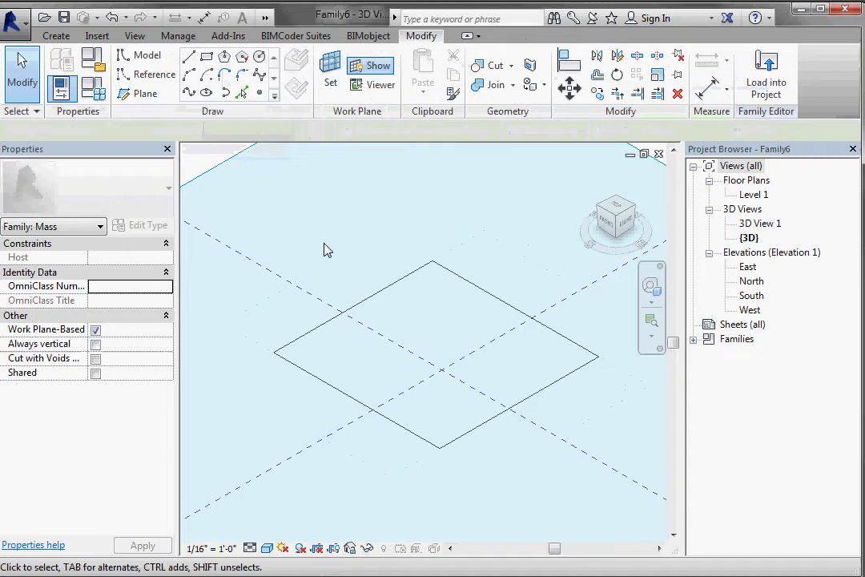
pyautogui.click(370, 302)
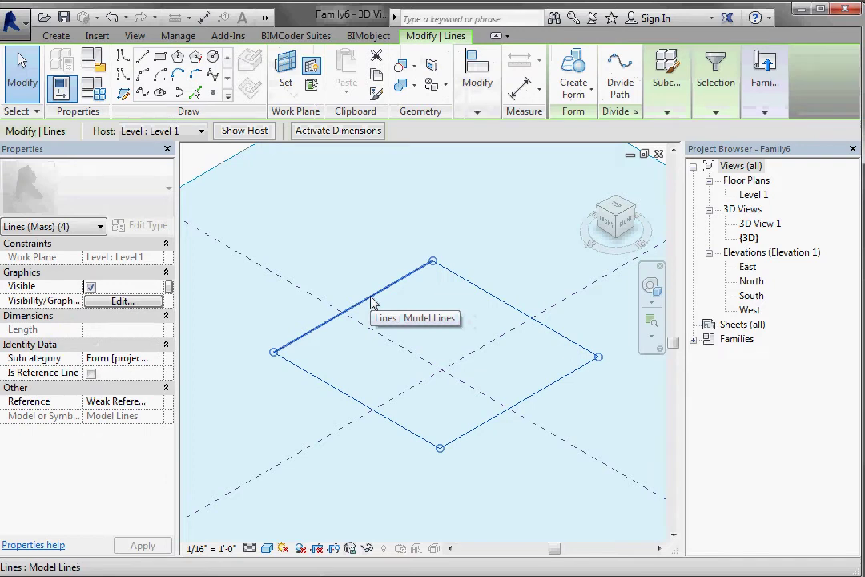
pyautogui.moveTo(377, 292)
pyautogui.mouseDown()
pyautogui.moveTo(391, 330)
pyautogui.moveTo(388, 305)
pyautogui.mouseUp()
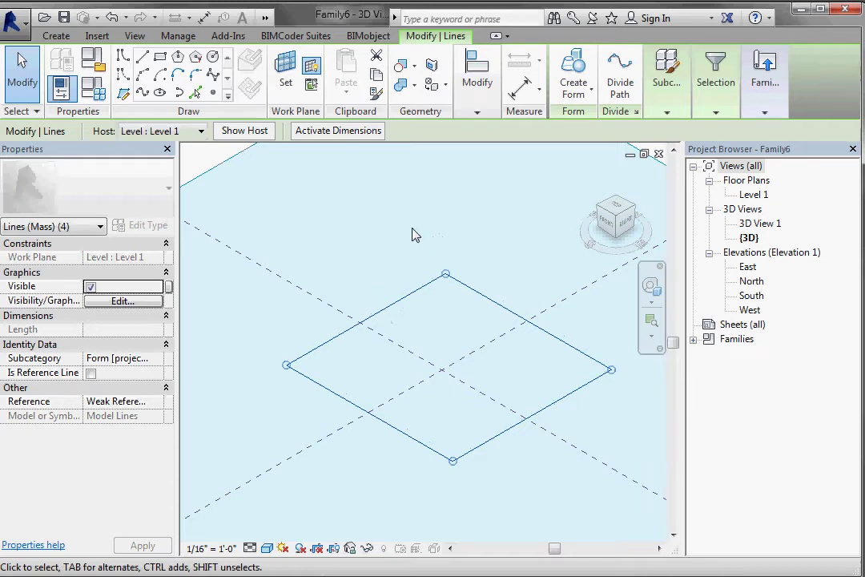
pyautogui.press('Escape')
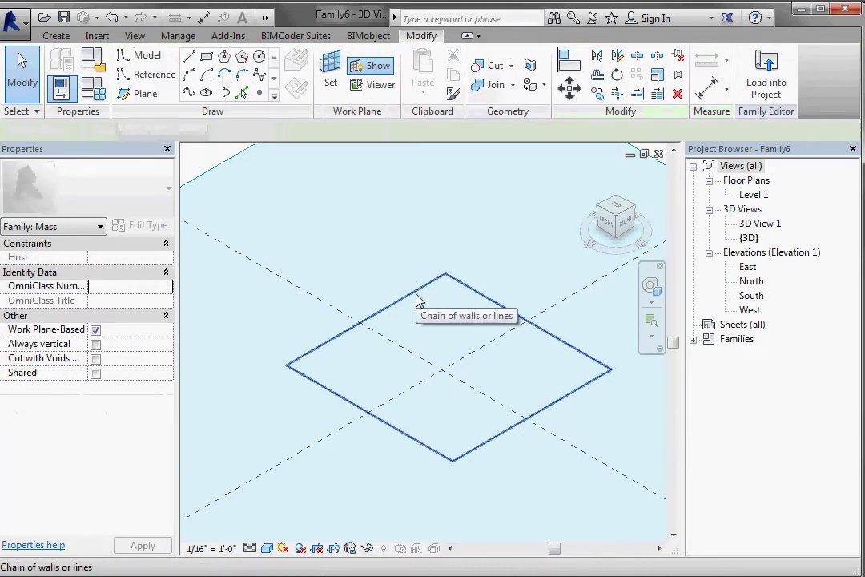
# - Set two adjacent rectangle edges to 80 feet, then deselect and zoom out
pyautogui.press('Tab')
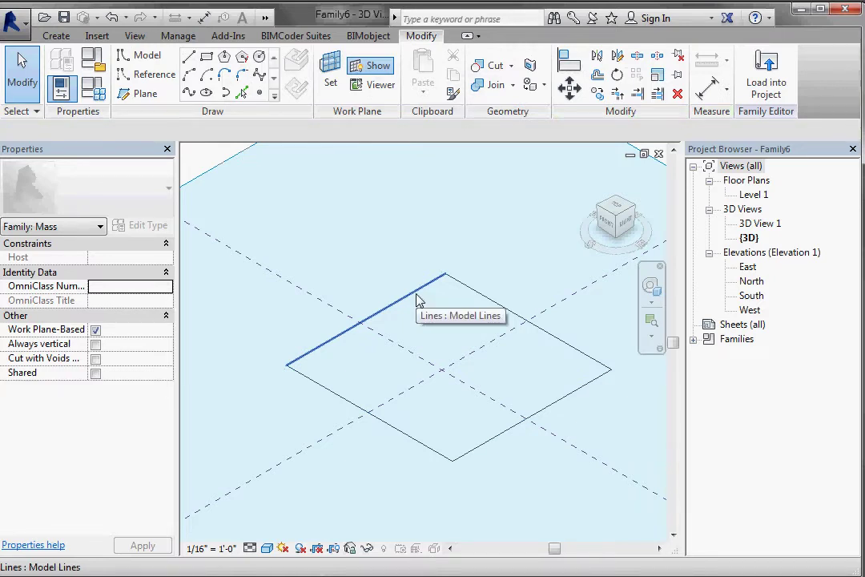
pyautogui.click(416, 299)
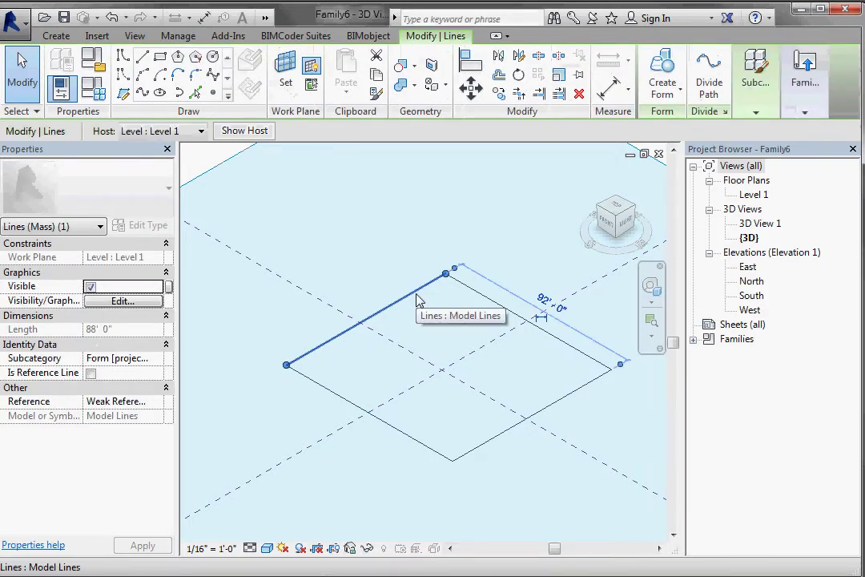
pyautogui.click(555, 309)
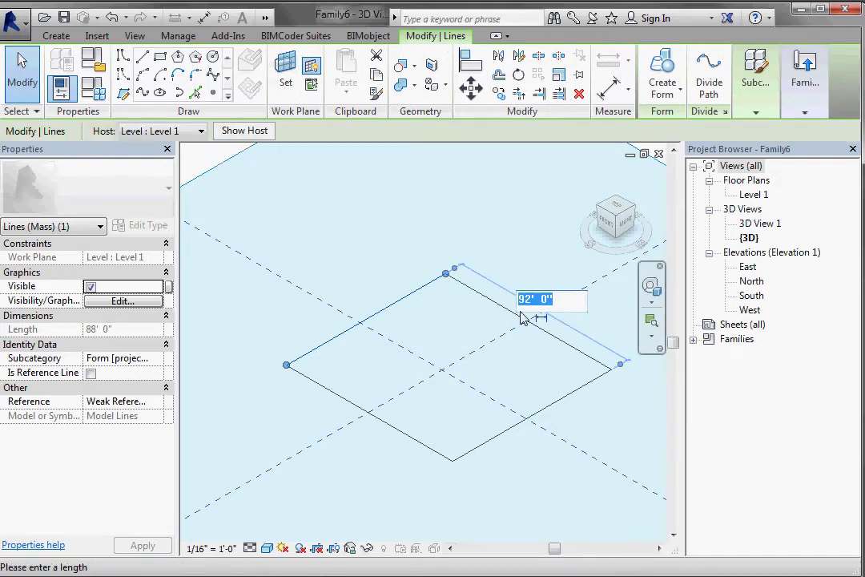
pyautogui.write('80')
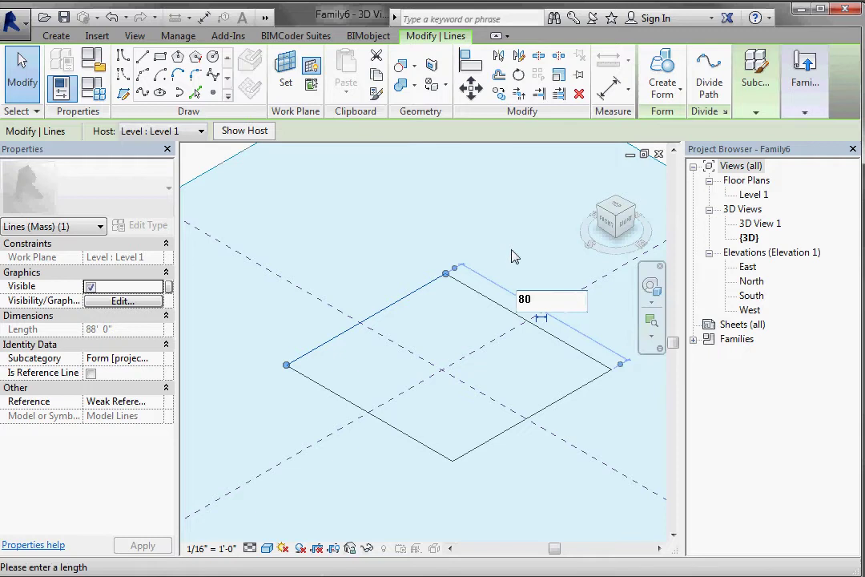
pyautogui.press('Return')
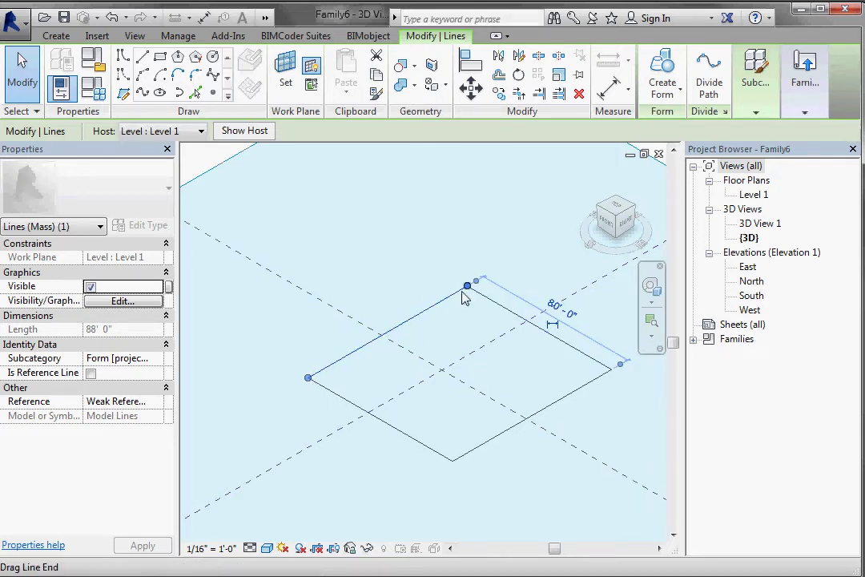
pyautogui.click(419, 442)
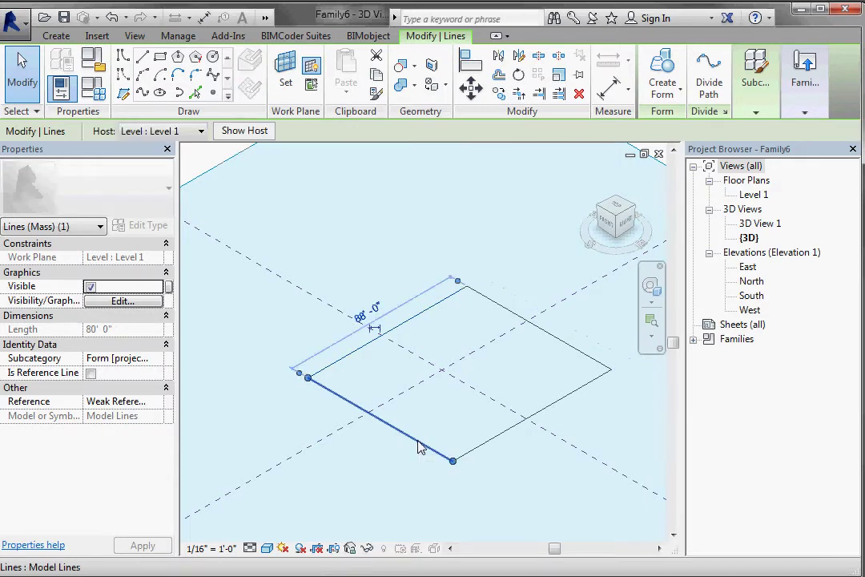
pyautogui.click(370, 311)
pyautogui.write('80')
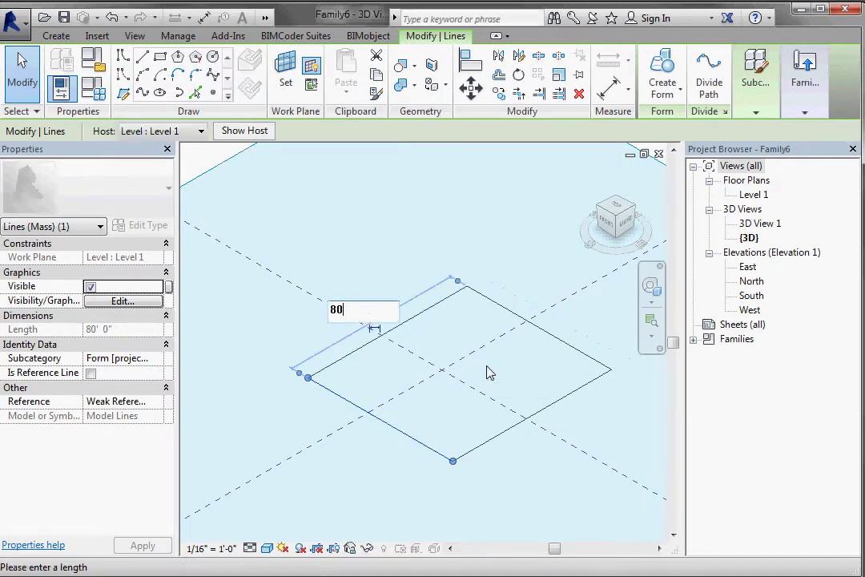
pyautogui.press('Return')
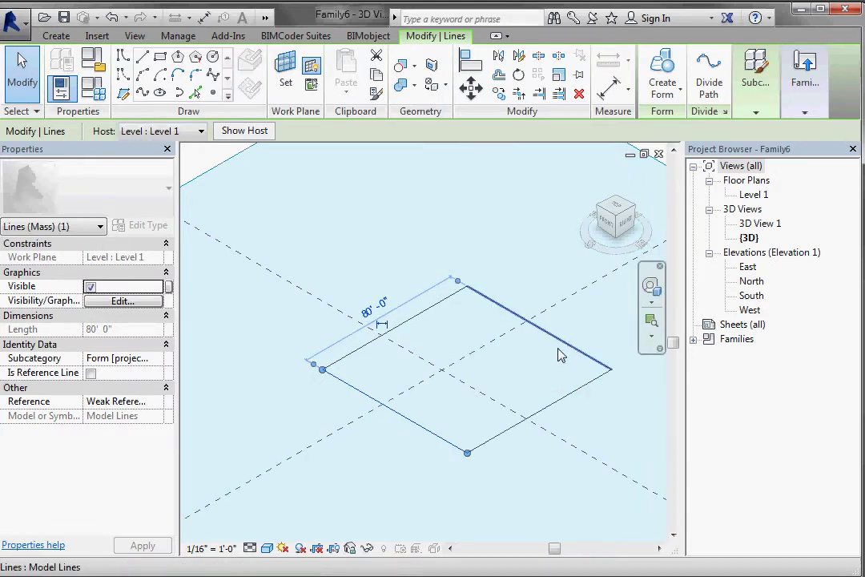
pyautogui.click(391, 262)
pyautogui.scroll(-1, 367, 408)
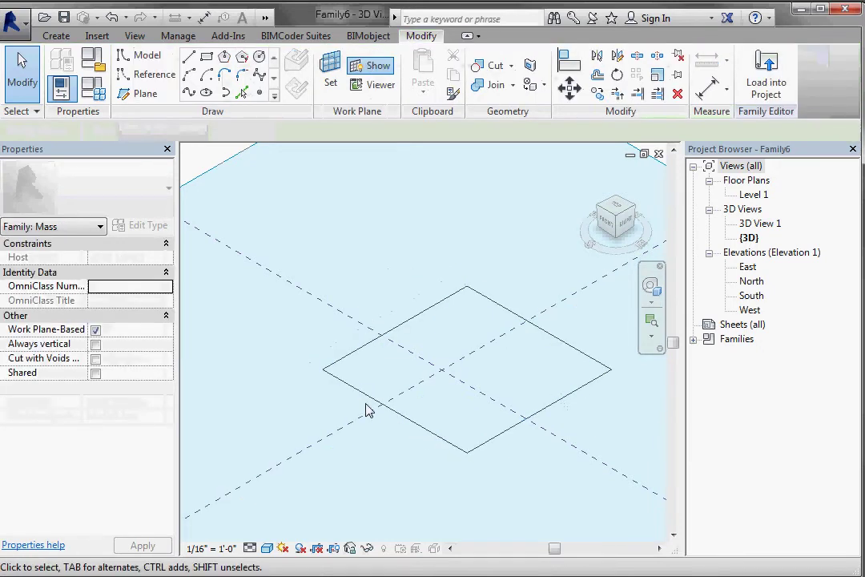
pyautogui.scroll(-1, 367, 408)
pyautogui.scroll(-1, 368, 410)
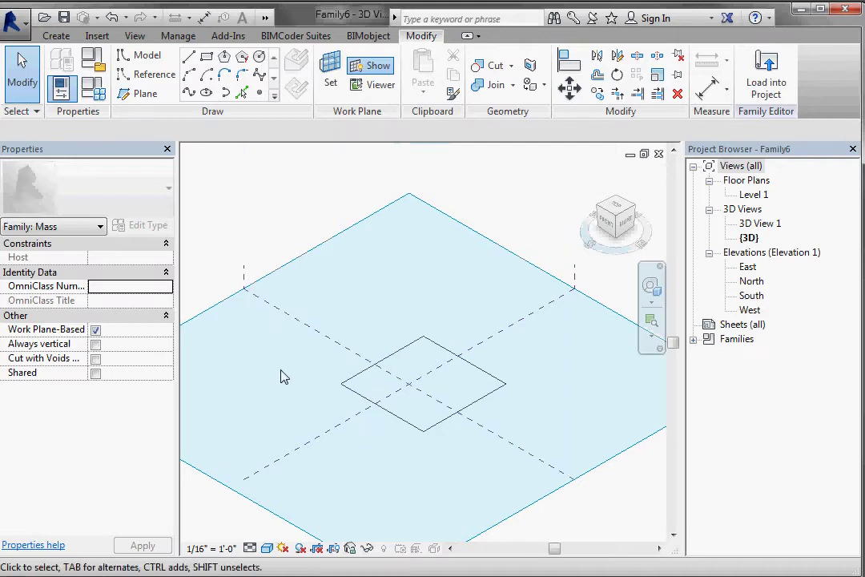
# - Select the square's four lines and show the Solid/Void form choices
pyautogui.click(355, 393)
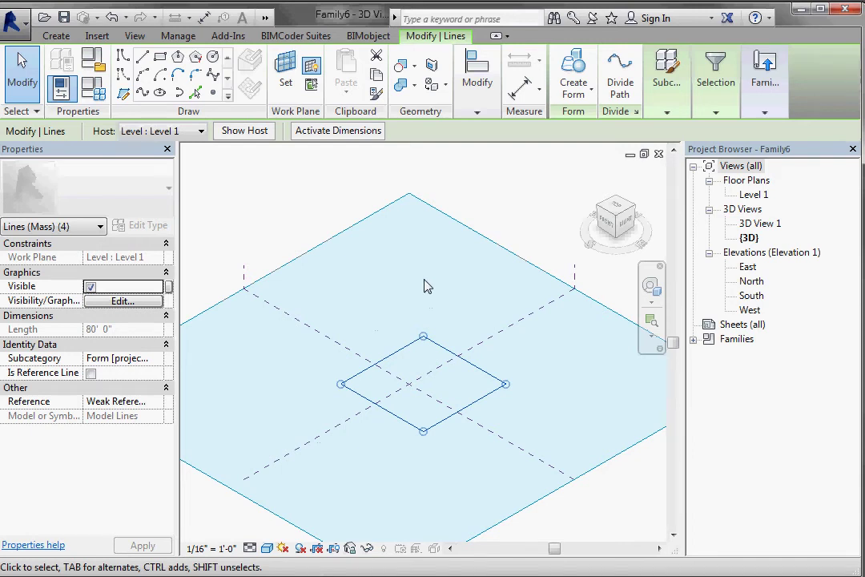
pyautogui.click(574, 90)
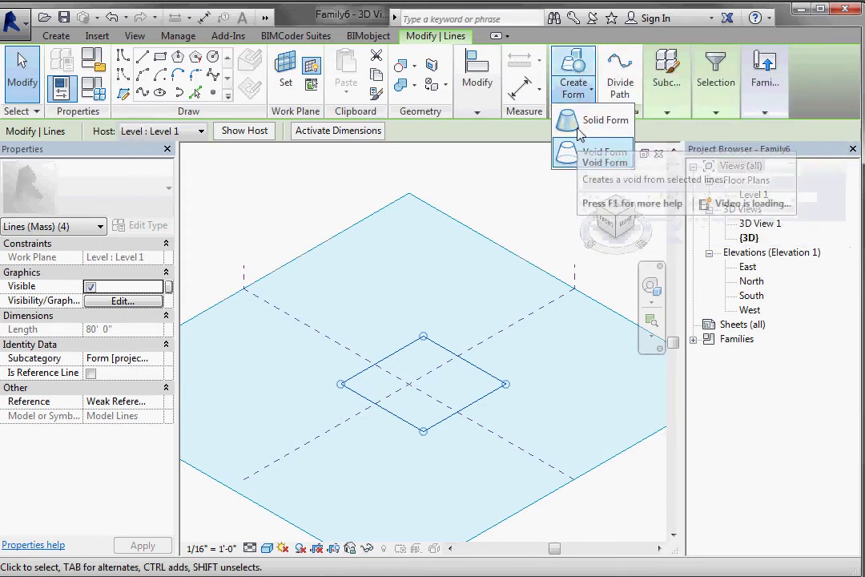
# - Extrude the square into a solid form and zoom in on the box
pyautogui.click(575, 67)
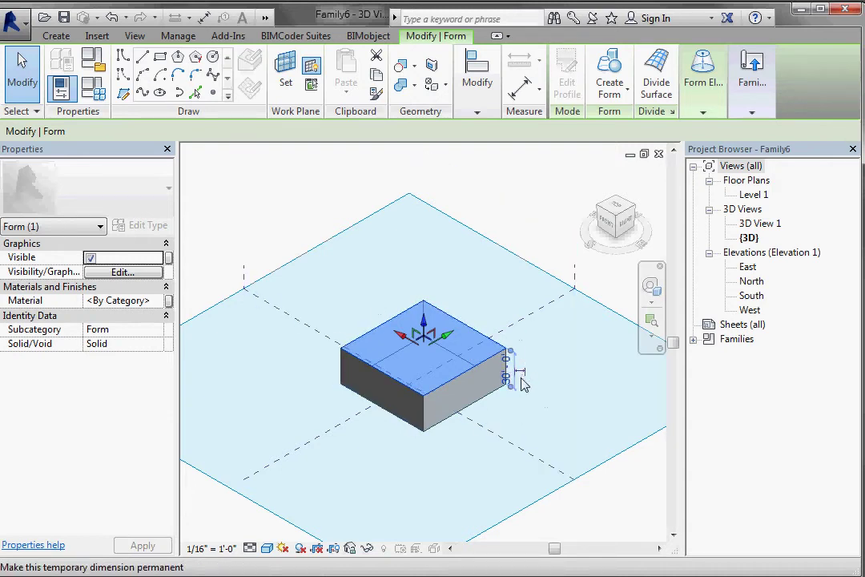
pyautogui.scroll(2, 429, 393)
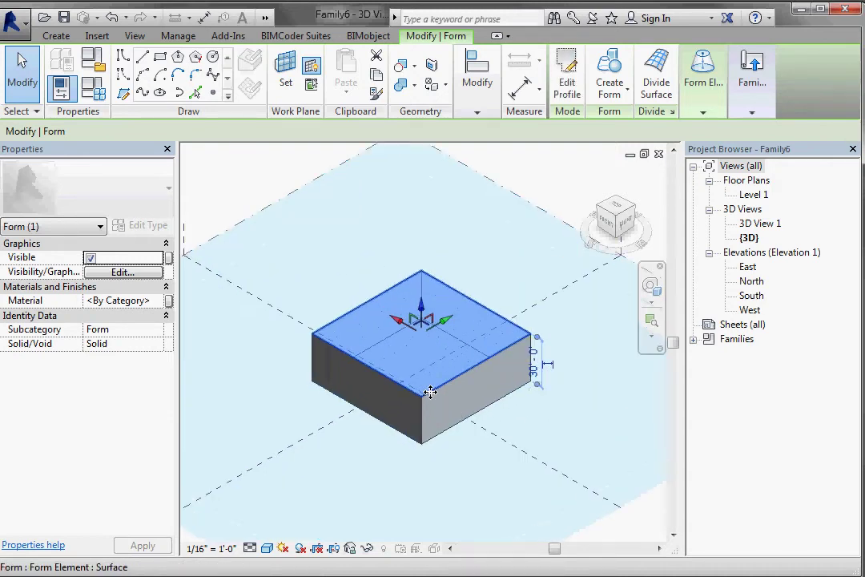
# - Set the box height to 50 feet and its right-face distance to 80 feet
pyautogui.click(535, 367)
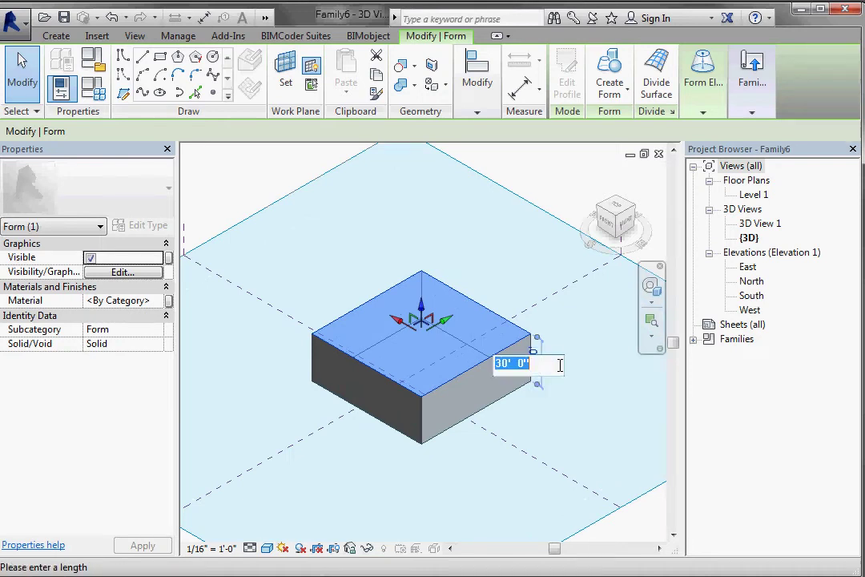
pyautogui.write('50')
pyautogui.press('Return')
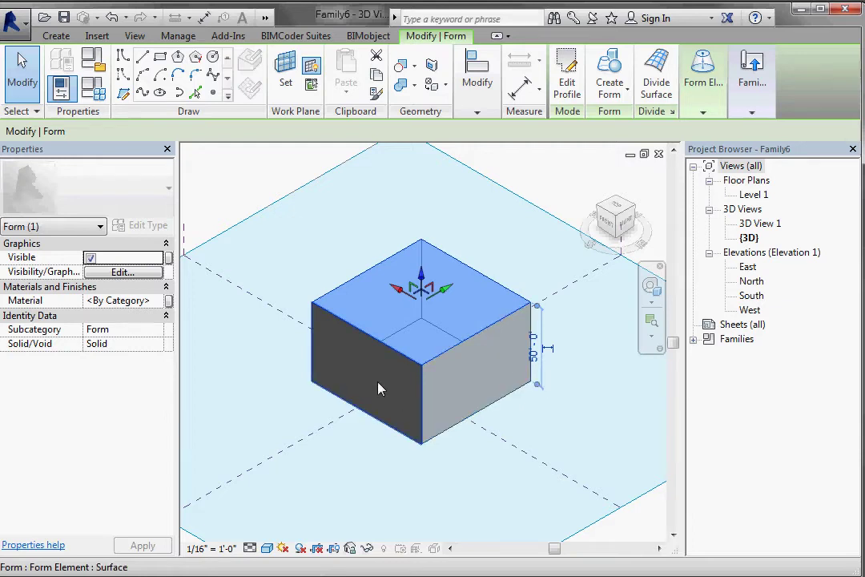
pyautogui.click(486, 360)
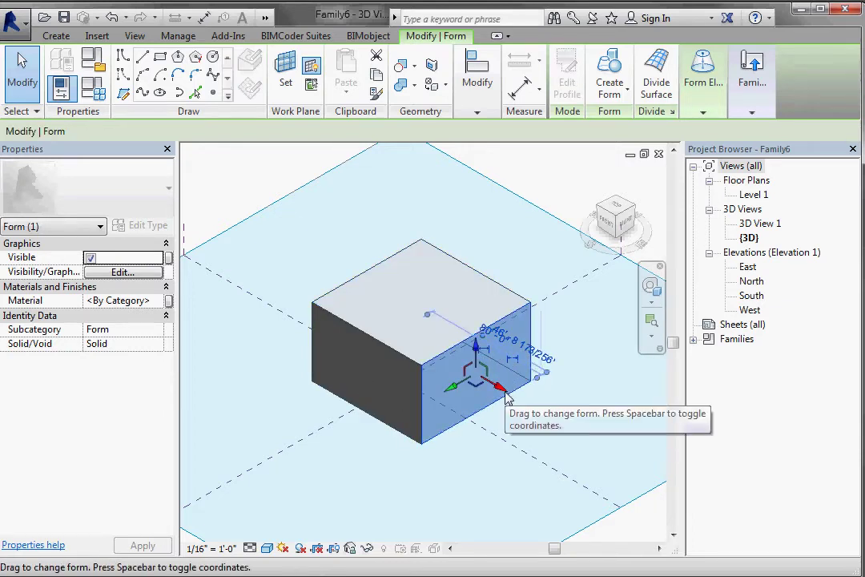
pyautogui.moveTo(509, 396)
pyautogui.mouseDown()
pyautogui.moveTo(544, 416)
pyautogui.moveTo(498, 388)
pyautogui.mouseUp()
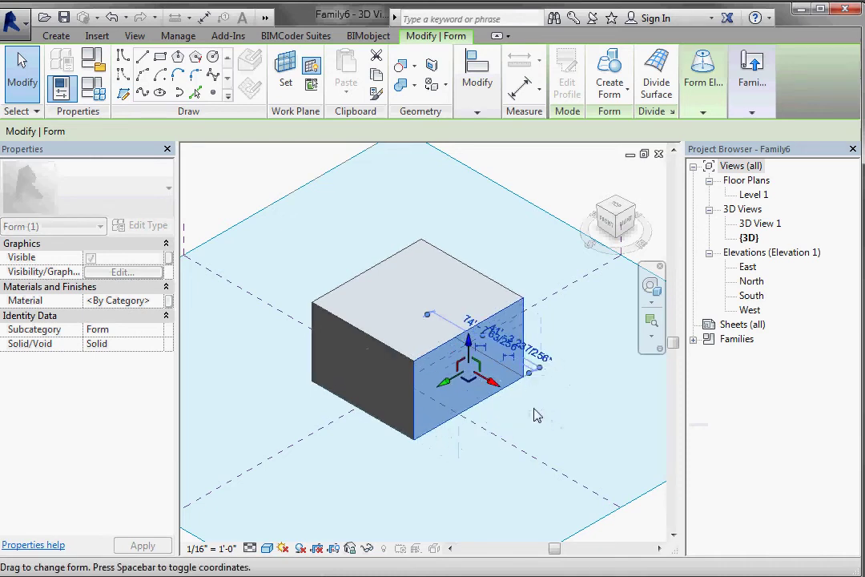
pyautogui.click(484, 330)
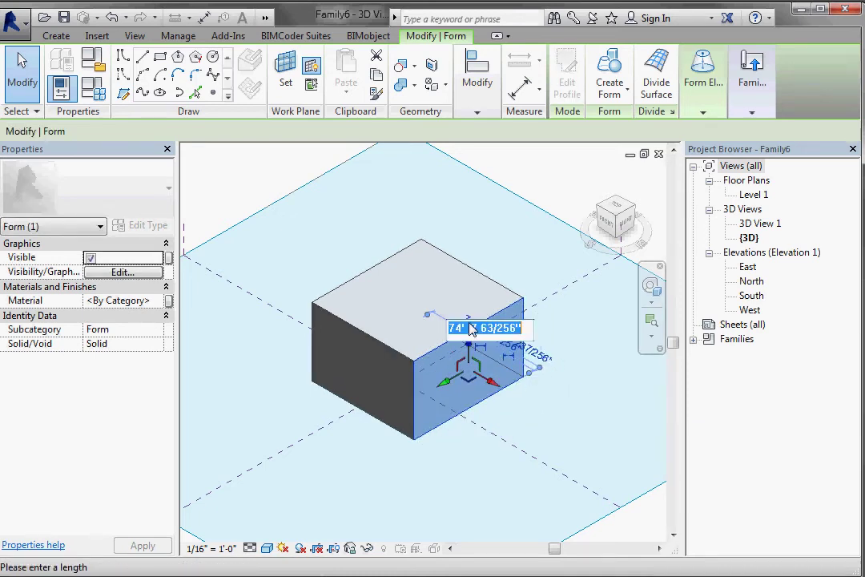
pyautogui.write('80')
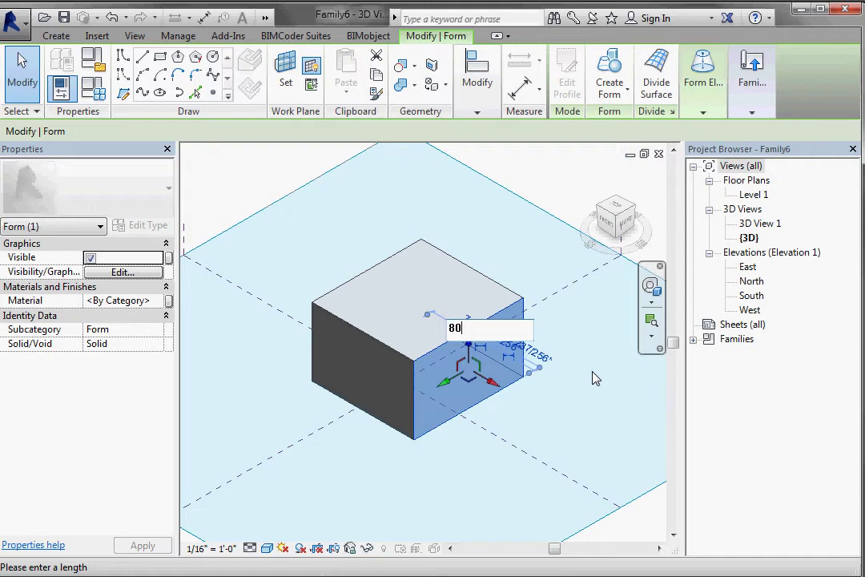
pyautogui.press('Return')
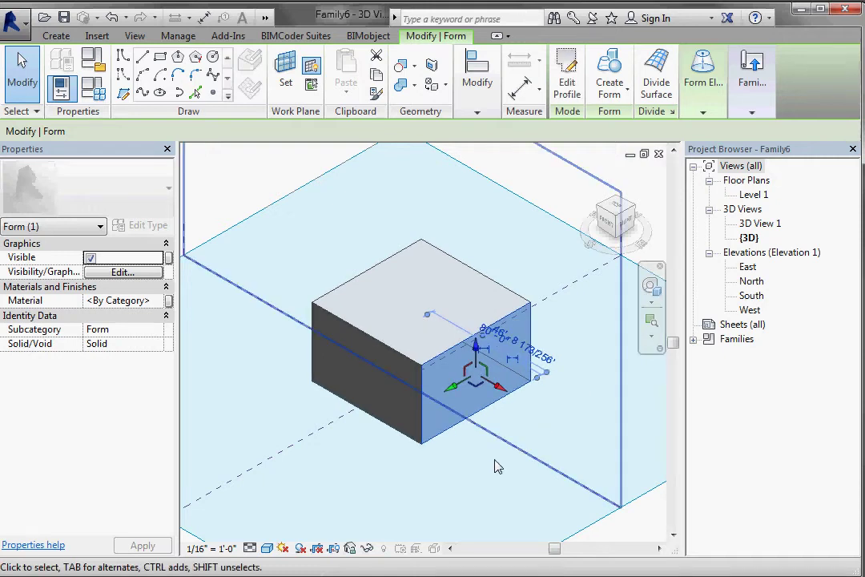
# - Widen the box to 90 feet by editing and dragging its left front face
pyautogui.click(364, 392)
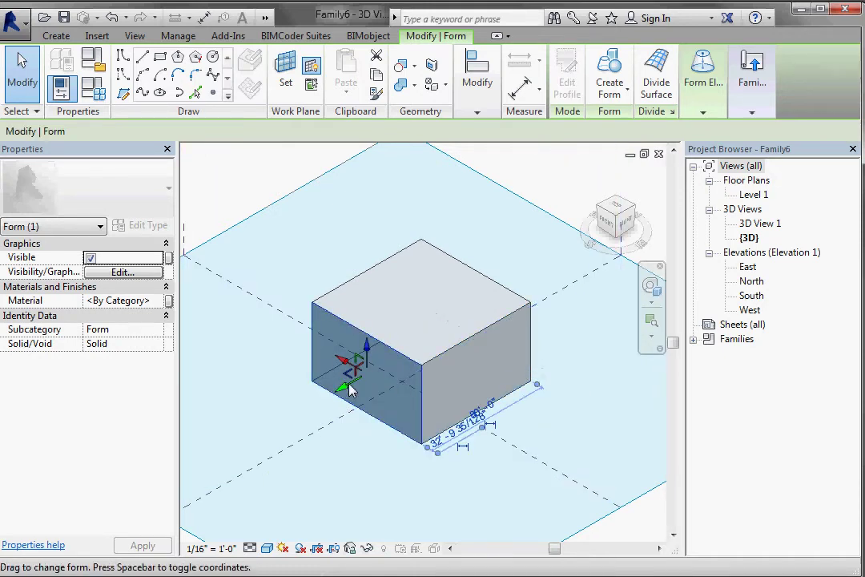
pyautogui.click(485, 413)
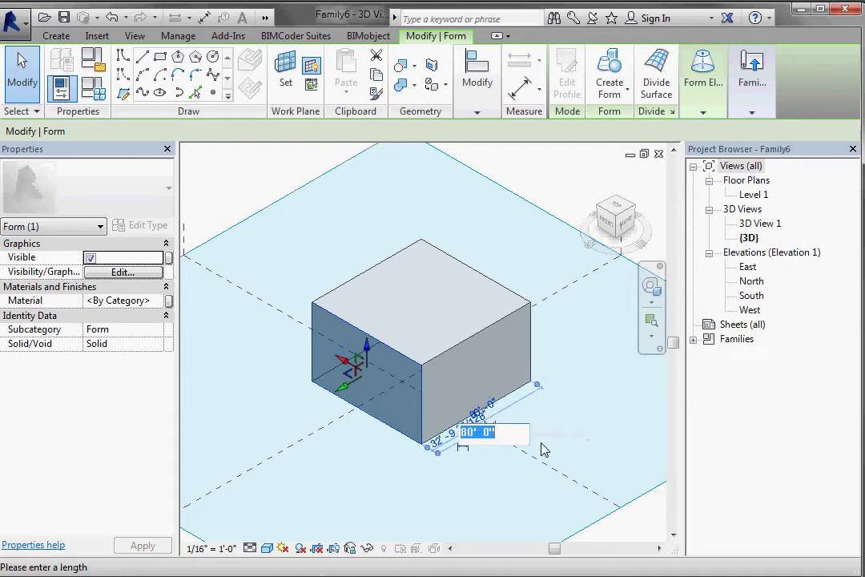
pyautogui.write('90')
pyautogui.press('Return')
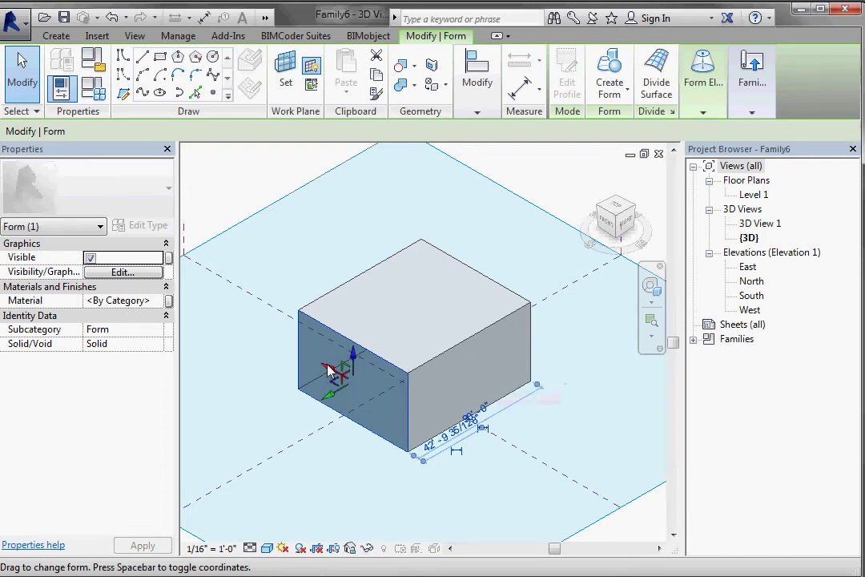
pyautogui.moveTo(335, 369); pyautogui.dragTo(299, 352)
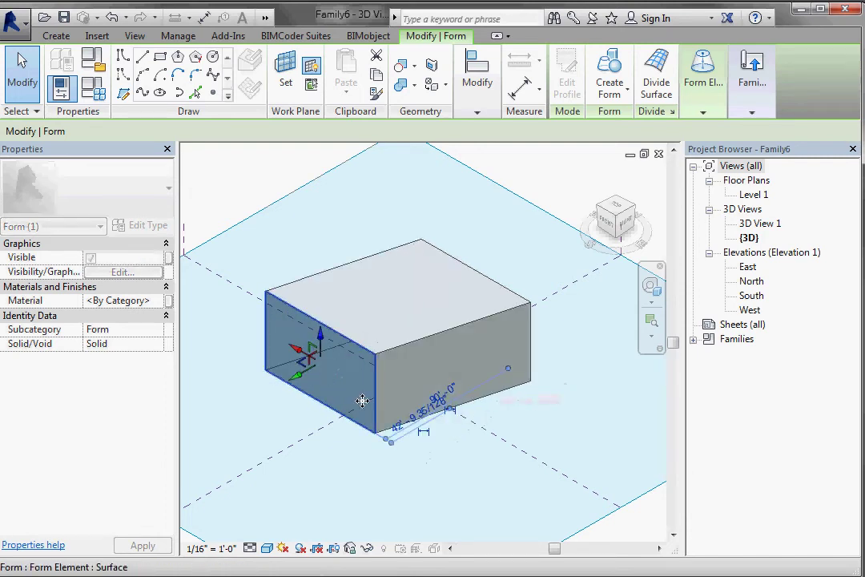
pyautogui.click(445, 468)
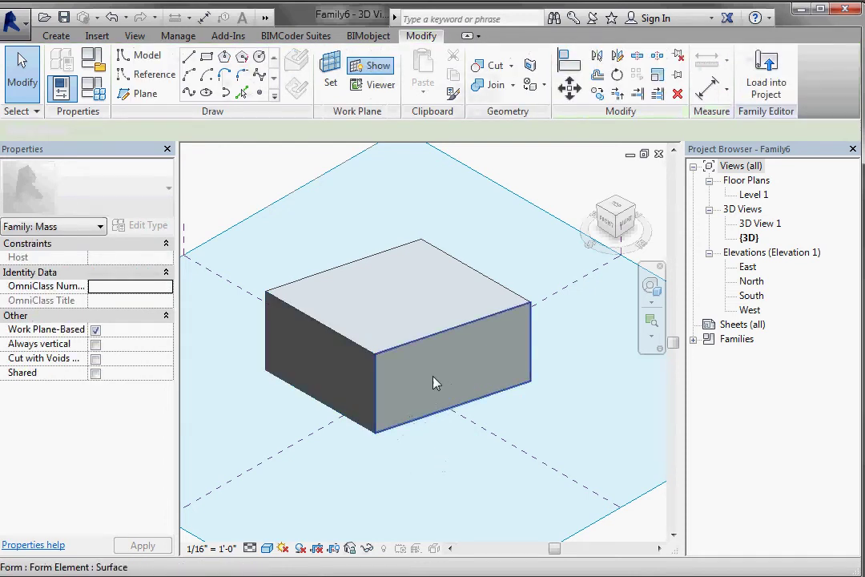
# - Drag the top front edge outward into a slope, settling near 121 feet
pyautogui.click(442, 335)
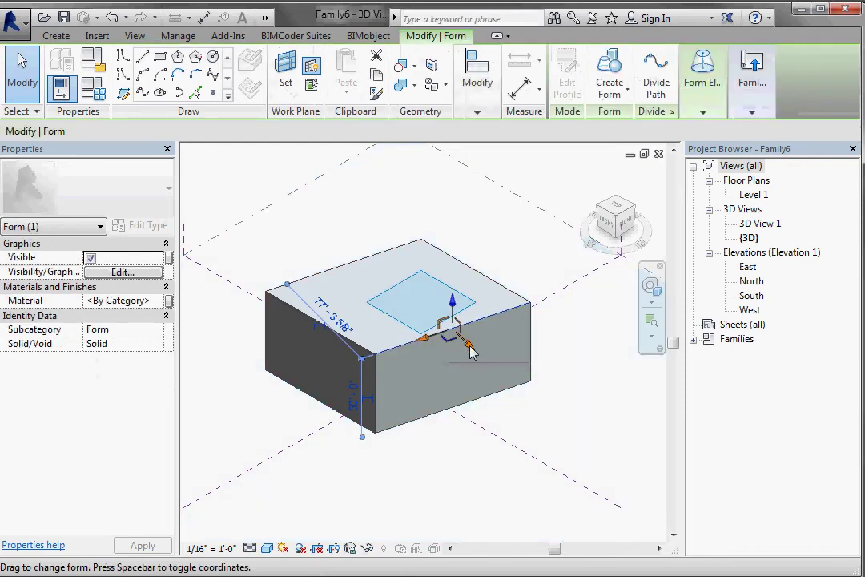
pyautogui.moveTo(470, 351); pyautogui.dragTo(486, 368)
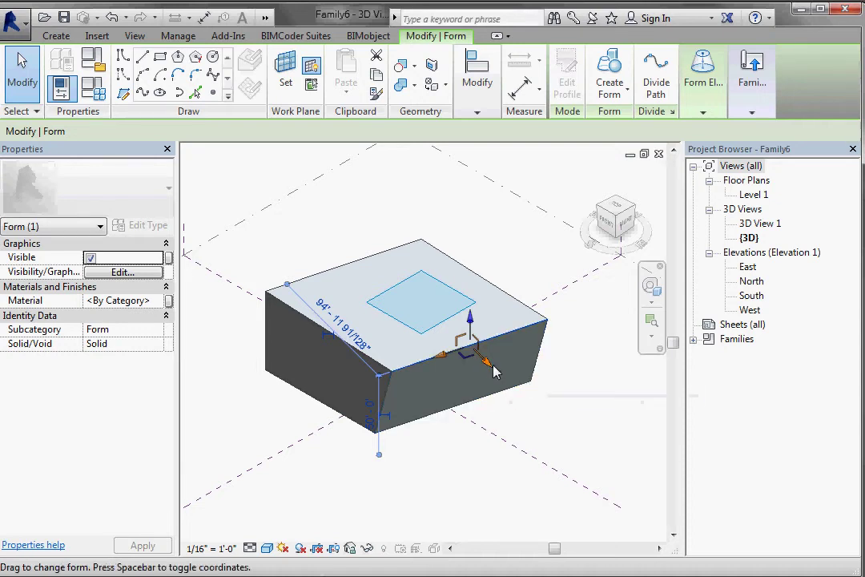
pyautogui.moveTo(485, 359)
pyautogui.mouseDown()
pyautogui.moveTo(474, 354)
pyautogui.moveTo(488, 367)
pyautogui.mouseUp()
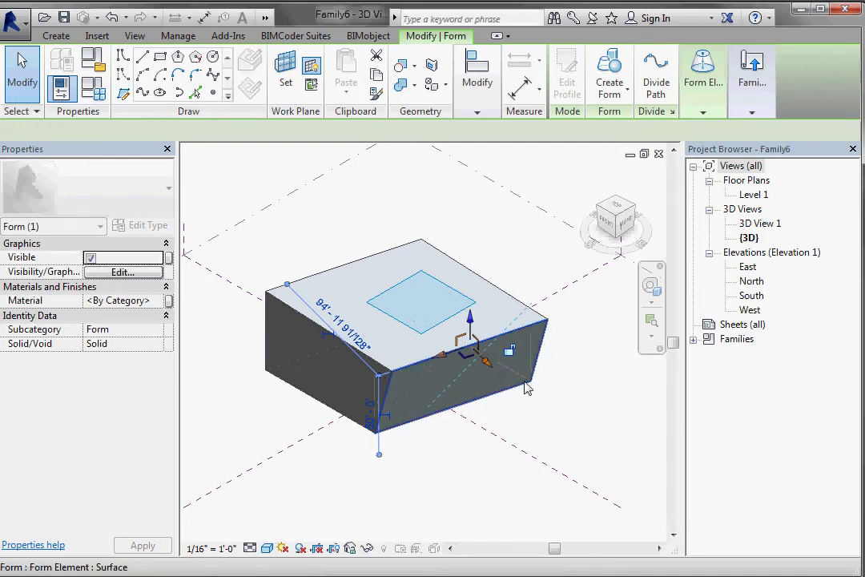
pyautogui.click(487, 363)
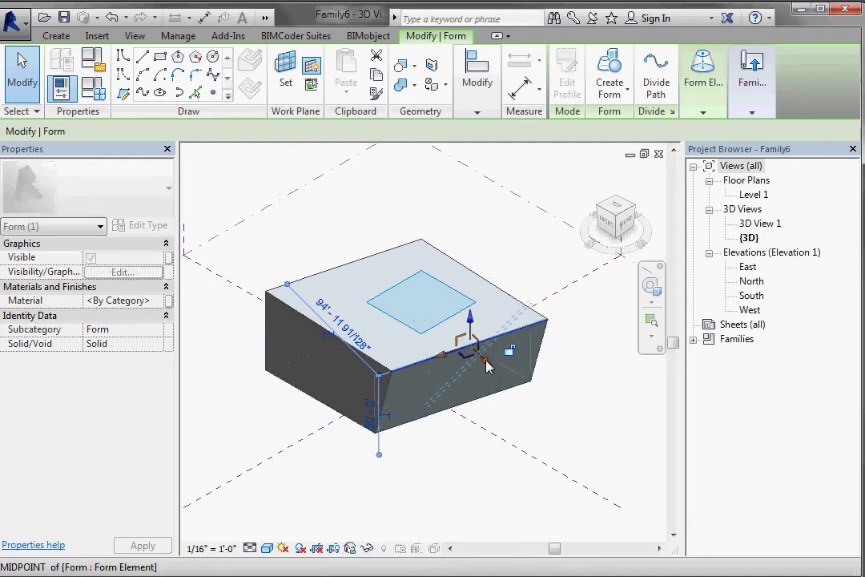
pyautogui.moveTo(486, 364); pyautogui.dragTo(498, 386)
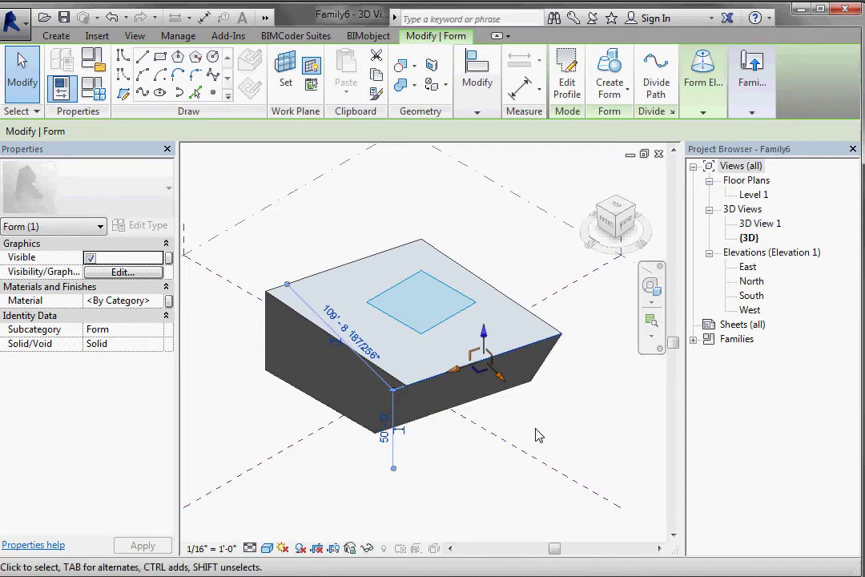
pyautogui.moveTo(512, 376); pyautogui.dragTo(547, 412)
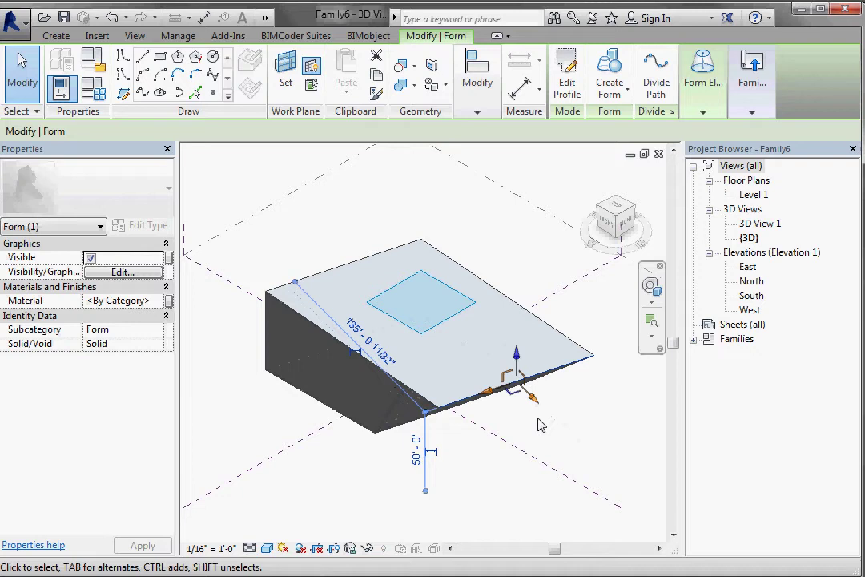
pyautogui.moveTo(535, 401); pyautogui.dragTo(526, 386)
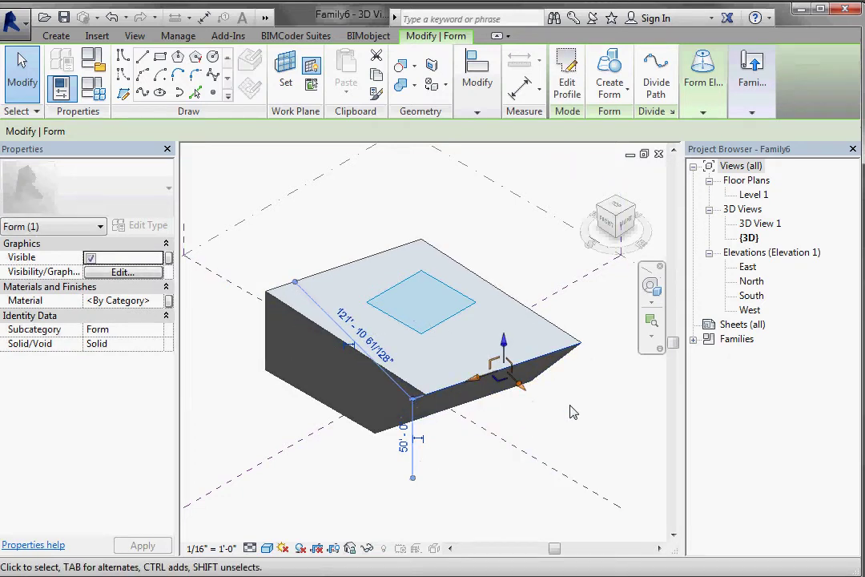
pyautogui.click(589, 420)
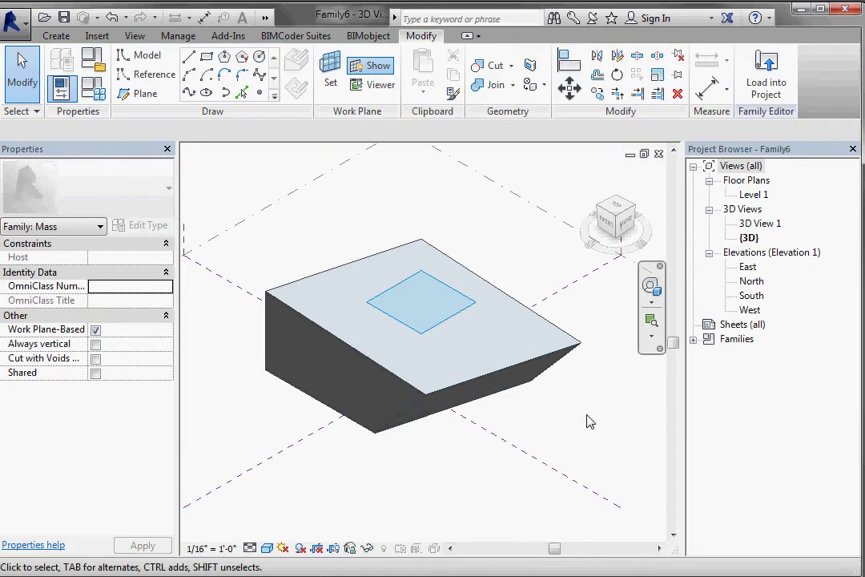
# - Drag the far corner vertex upward so the top face twists into a peak
pyautogui.click(583, 344)
pyautogui.moveTo(581, 343)
pyautogui.mouseDown()
pyautogui.moveTo(582, 263)
pyautogui.moveTo(583, 280)
pyautogui.mouseUp()
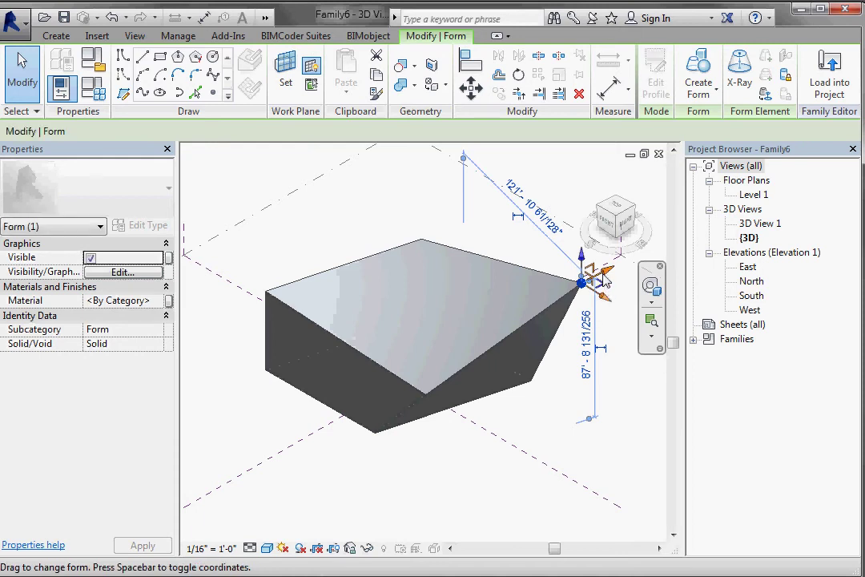
pyautogui.moveTo(584, 428)
pyautogui.keyDown('shift'); pyautogui.mouseDown(button='middle')
pyautogui.moveTo(512, 363)
pyautogui.moveTo(429, 332)
pyautogui.moveTo(343, 342)
pyautogui.moveTo(469, 385)
pyautogui.moveTo(502, 386)
pyautogui.moveTo(494, 353)
pyautogui.mouseUp(button='middle'); pyautogui.keyUp('shift')
pyautogui.moveTo(344, 429)
pyautogui.keyDown('shift'); pyautogui.mouseDown(button='middle')
pyautogui.moveTo(382, 440)
pyautogui.moveTo(493, 435)
pyautogui.mouseUp(button='middle'); pyautogui.keyUp('shift')
pyautogui.moveTo(555, 440)
pyautogui.keyDown('shift'); pyautogui.mouseDown(button='middle')
pyautogui.moveTo(401, 395)
pyautogui.moveTo(340, 396)
pyautogui.moveTo(392, 405)
pyautogui.moveTo(389, 413)
pyautogui.mouseUp(button='middle'); pyautogui.keyUp('shift')
# - Deselect the mass and Tab-cycle through its edge, face and whole-form selection candidates
pyautogui.click(372, 460)
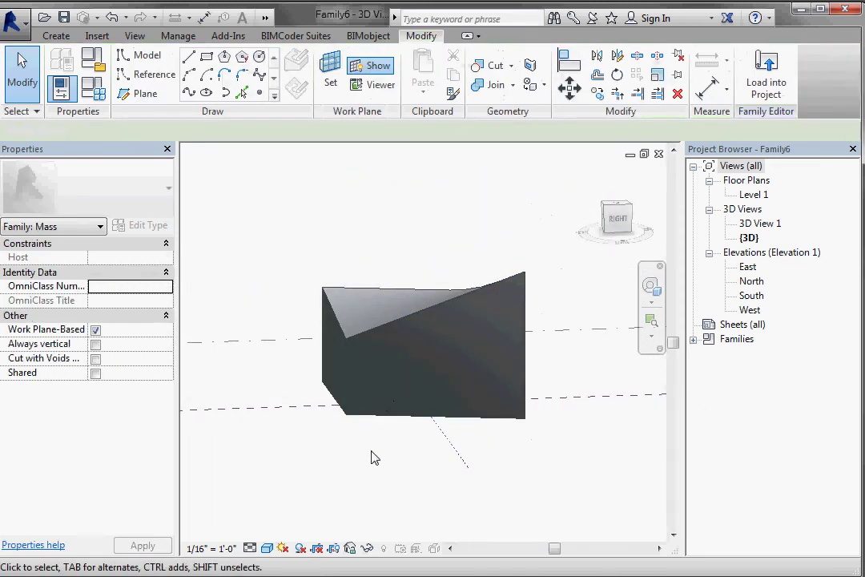
pyautogui.keyDown('shift'); pyautogui.moveTo(372, 459); pyautogui.dragTo(369, 456, button='middle'); pyautogui.keyUp('shift')
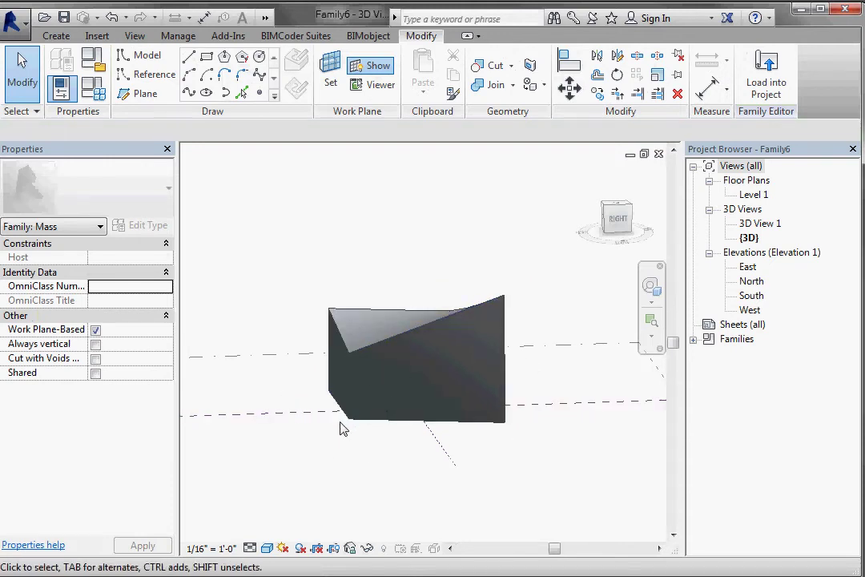
pyautogui.moveTo(339, 427)
pyautogui.keyDown('shift'); pyautogui.mouseDown(button='middle')
pyautogui.moveTo(361, 461)
pyautogui.moveTo(447, 481)
pyautogui.moveTo(431, 482)
pyautogui.mouseUp(button='middle'); pyautogui.keyUp('shift')
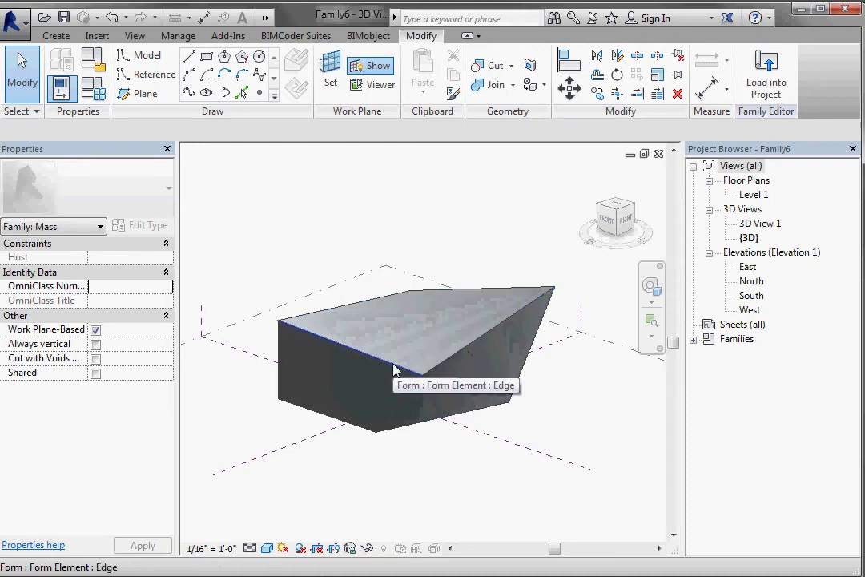
pyautogui.press('Tab')
pyautogui.press('Tab')
pyautogui.press('Tab')
pyautogui.press('Tab')
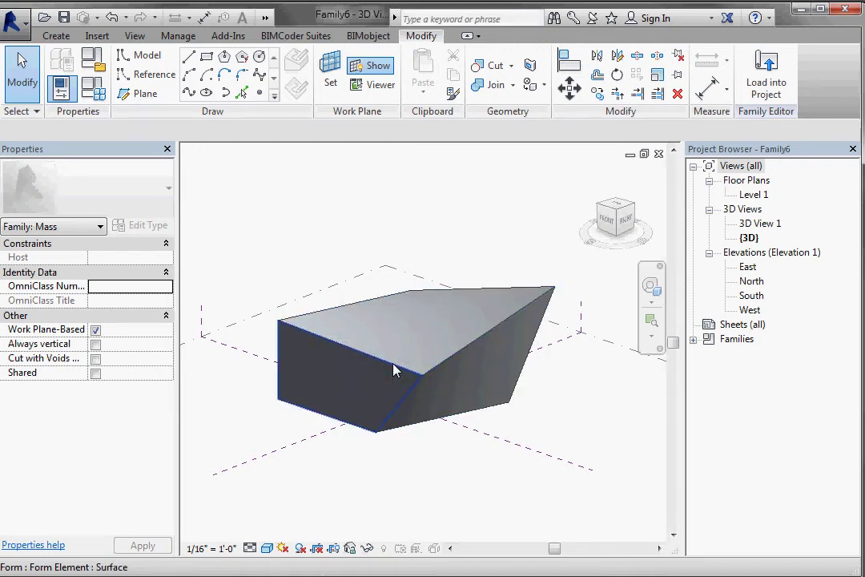
pyautogui.press('Tab')
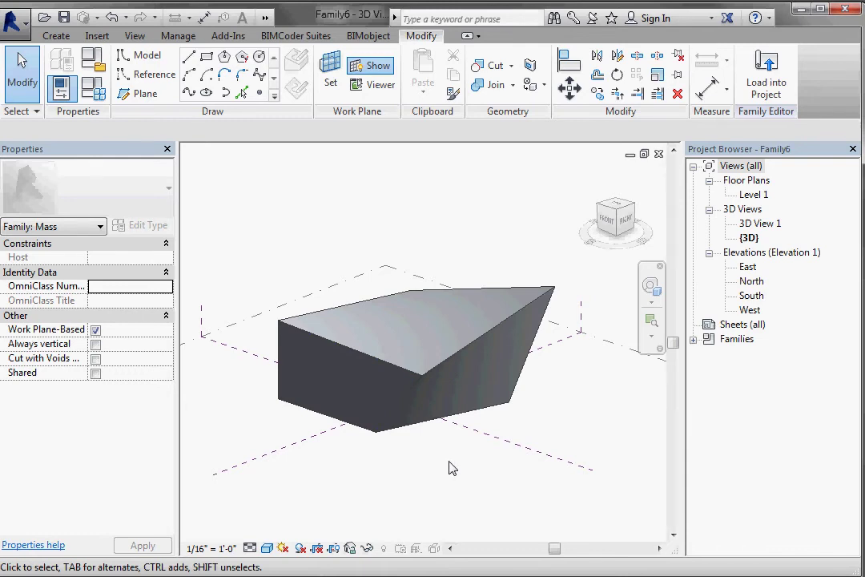
pyautogui.moveTo(451, 472)
pyautogui.keyDown('shift'); pyautogui.mouseDown(button='middle')
pyautogui.moveTo(415, 460)
pyautogui.moveTo(460, 471)
pyautogui.moveTo(432, 458)
pyautogui.moveTo(414, 471)
pyautogui.moveTo(531, 466)
pyautogui.mouseUp(button='middle'); pyautogui.keyUp('shift')
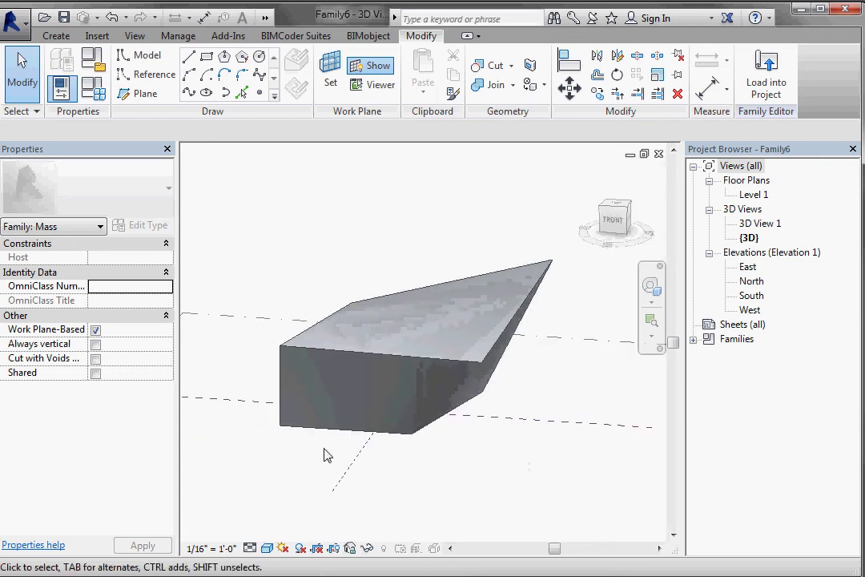
# - Select the mass's top face for the Form Element tools, then clear the selection
pyautogui.moveTo(324, 456)
pyautogui.keyDown('shift'); pyautogui.mouseDown(button='middle')
pyautogui.moveTo(598, 448)
pyautogui.moveTo(588, 512)
pyautogui.moveTo(540, 495)
pyautogui.moveTo(555, 476)
pyautogui.moveTo(517, 483)
pyautogui.moveTo(453, 367)
pyautogui.mouseUp(button='middle'); pyautogui.keyUp('shift')
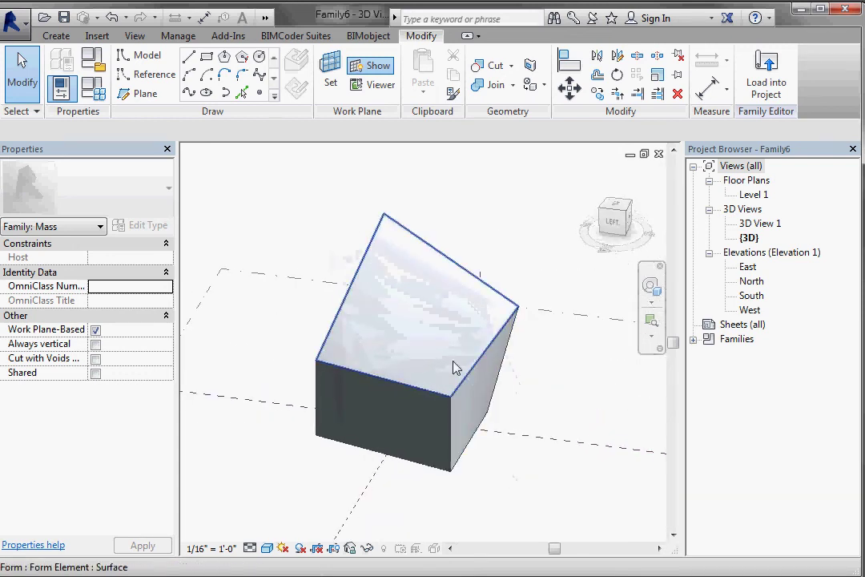
pyautogui.click(438, 362)
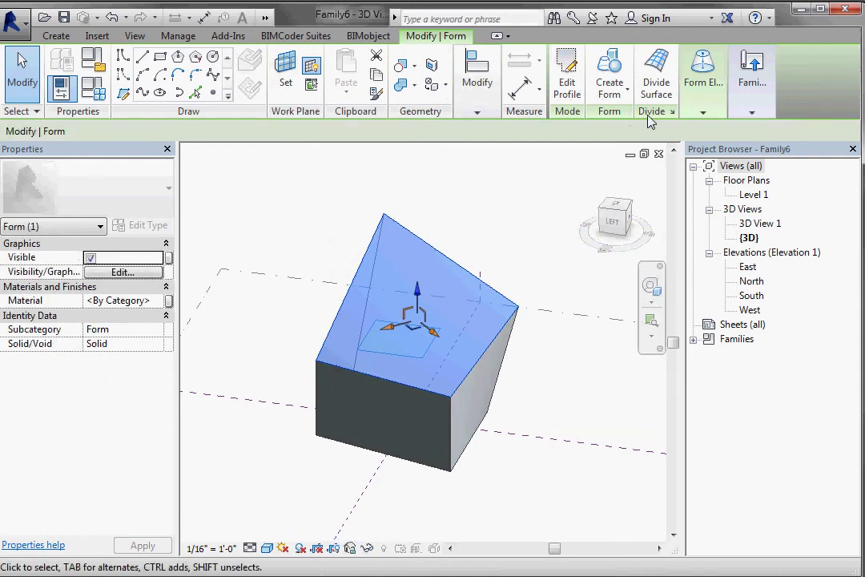
pyautogui.click(705, 112)
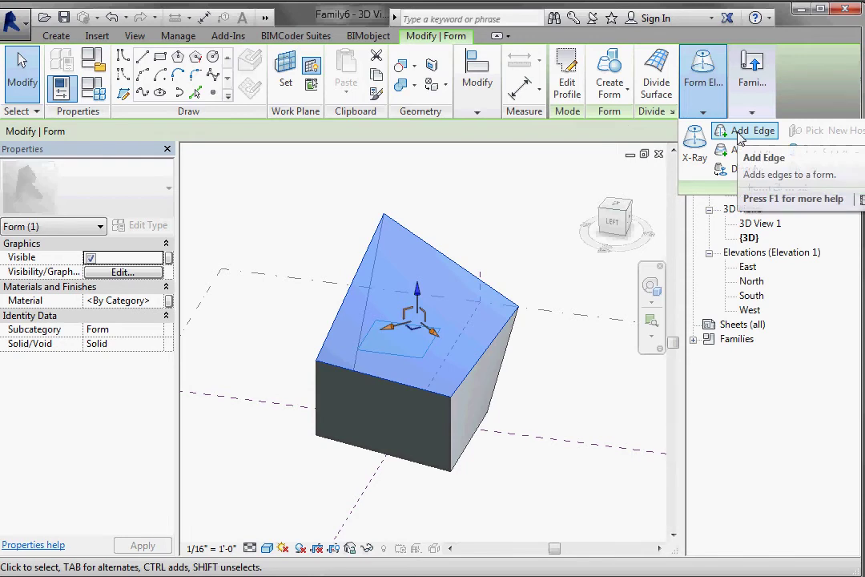
pyautogui.press('Escape')
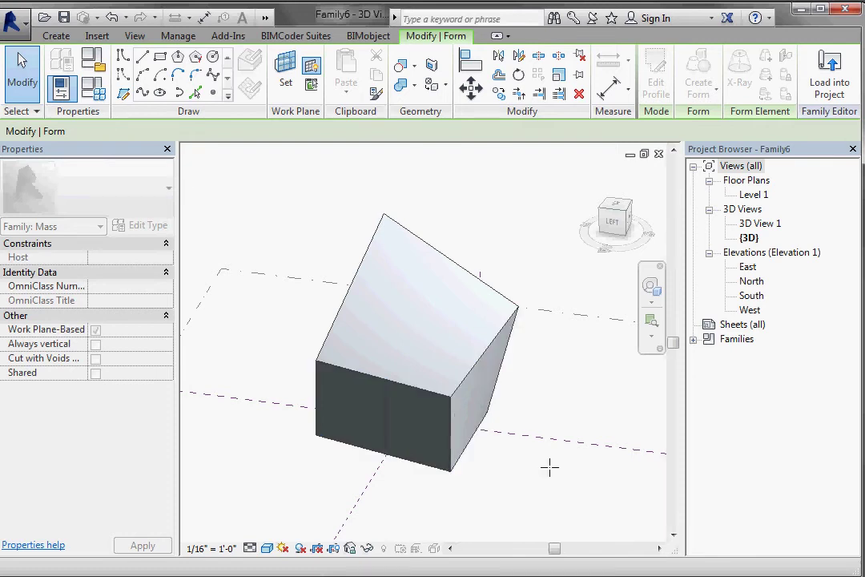
# - Inspect the mass's side, front and back faces, then exit edge adding with Esc
pyautogui.moveTo(549, 467)
pyautogui.keyDown('shift'); pyautogui.mouseDown(button='middle')
pyautogui.moveTo(531, 463)
pyautogui.moveTo(498, 407)
pyautogui.moveTo(659, 448)
pyautogui.moveTo(645, 434)
pyautogui.mouseUp(button='middle'); pyautogui.keyUp('shift')
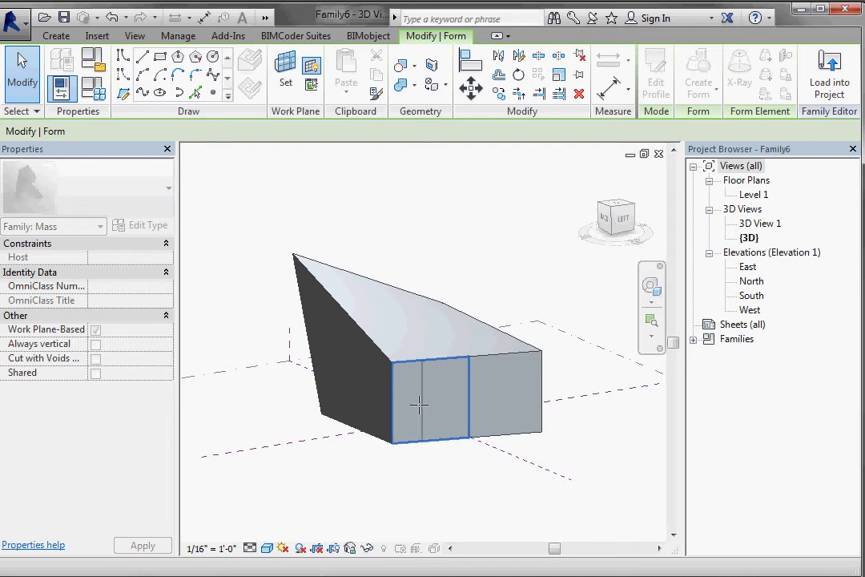
pyautogui.moveTo(575, 405)
pyautogui.keyDown('shift'); pyautogui.mouseDown(button='middle')
pyautogui.moveTo(541, 422)
pyautogui.moveTo(433, 427)
pyautogui.moveTo(224, 408)
pyautogui.moveTo(328, 411)
pyautogui.moveTo(285, 408)
pyautogui.mouseUp(button='middle'); pyautogui.keyUp('shift')
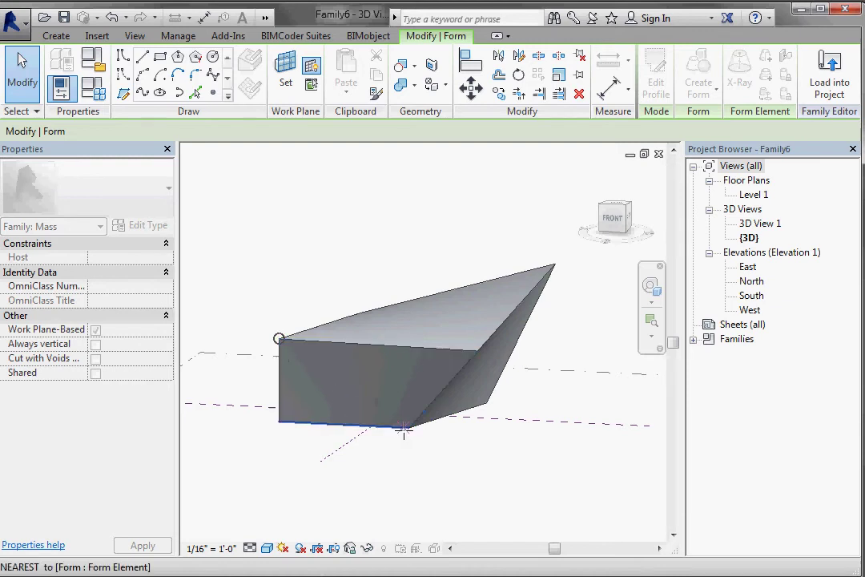
pyautogui.moveTo(421, 464)
pyautogui.keyDown('shift'); pyautogui.mouseDown(button='middle')
pyautogui.moveTo(421, 483)
pyautogui.moveTo(268, 469)
pyautogui.moveTo(342, 477)
pyautogui.mouseUp(button='middle'); pyautogui.keyUp('shift')
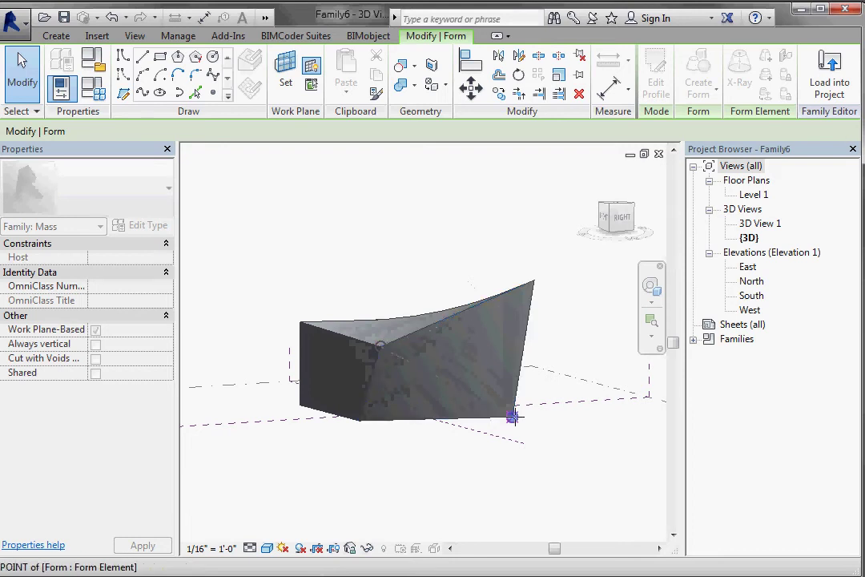
pyautogui.moveTo(483, 457)
pyautogui.keyDown('shift'); pyautogui.mouseDown(button='middle')
pyautogui.moveTo(241, 476)
pyautogui.moveTo(433, 493)
pyautogui.moveTo(610, 444)
pyautogui.moveTo(630, 410)
pyautogui.moveTo(539, 380)
pyautogui.moveTo(459, 456)
pyautogui.moveTo(540, 512)
pyautogui.moveTo(470, 496)
pyautogui.moveTo(508, 496)
pyautogui.moveTo(545, 449)
pyautogui.mouseUp(button='middle'); pyautogui.keyUp('shift')
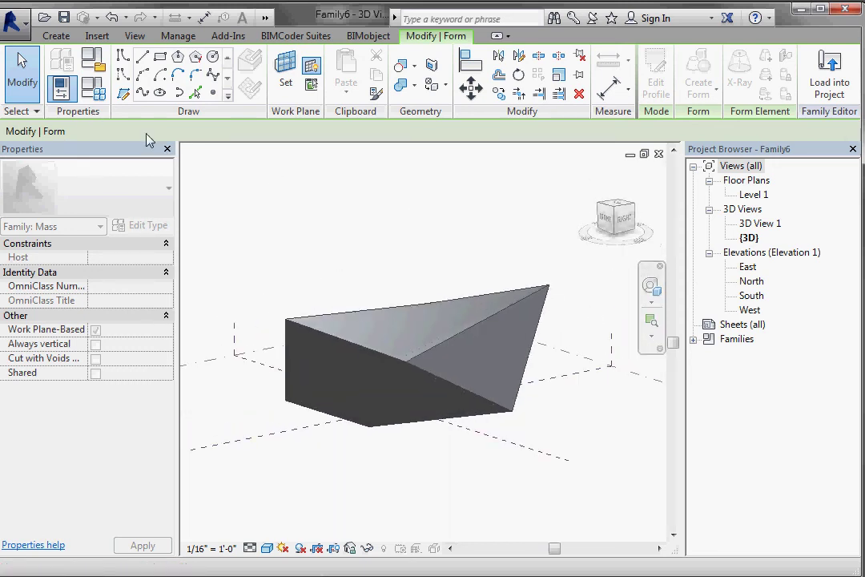
pyautogui.press('Escape')
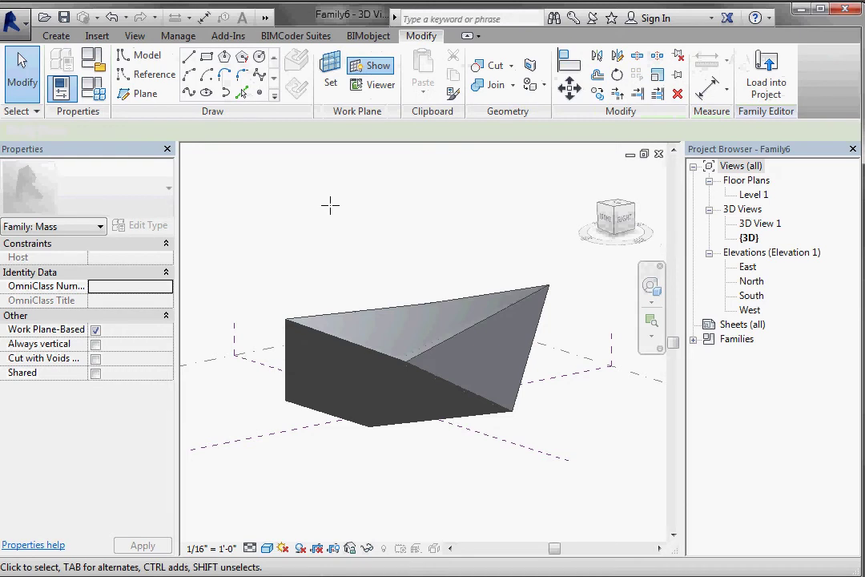
# - Place a horizontal profile across the mass with Form Element > Add Profile, then deselect
pyautogui.click(430, 309)
pyautogui.click(703, 113)
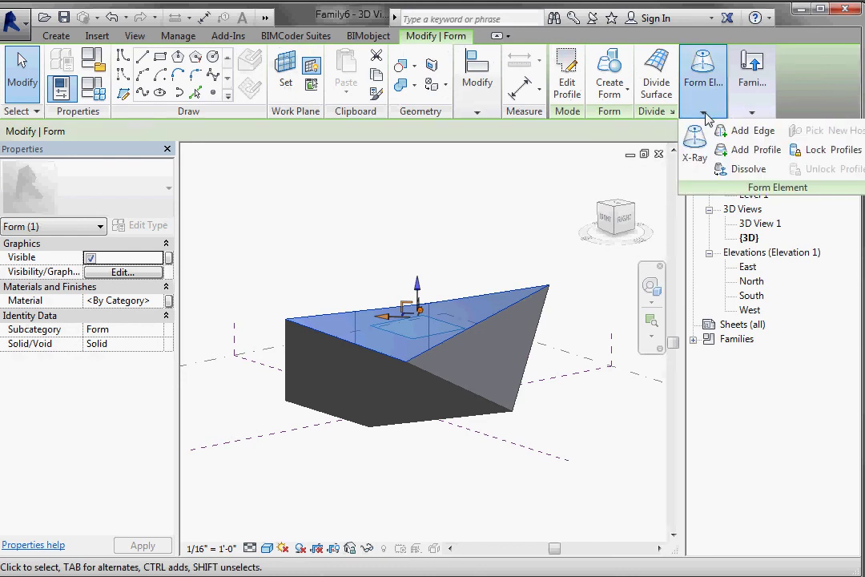
pyautogui.click(744, 151)
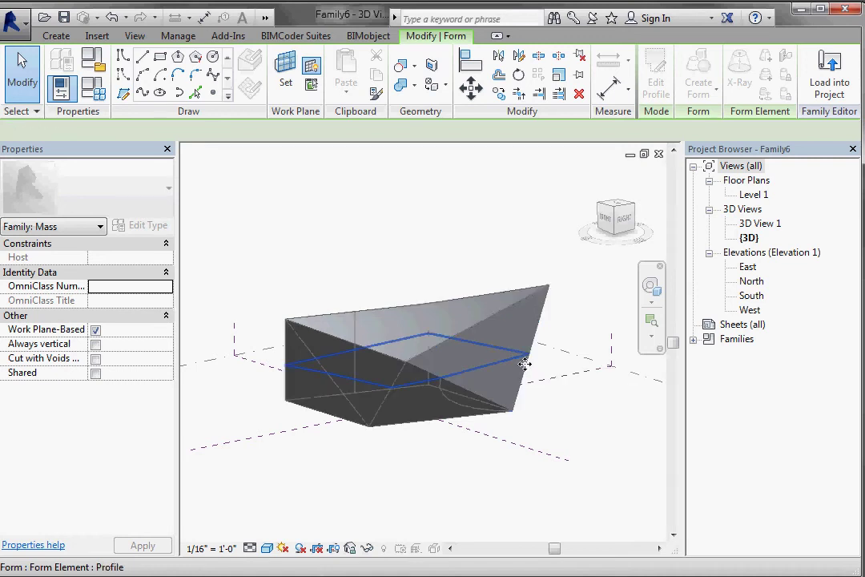
pyautogui.click(512, 362)
pyautogui.click(603, 443)
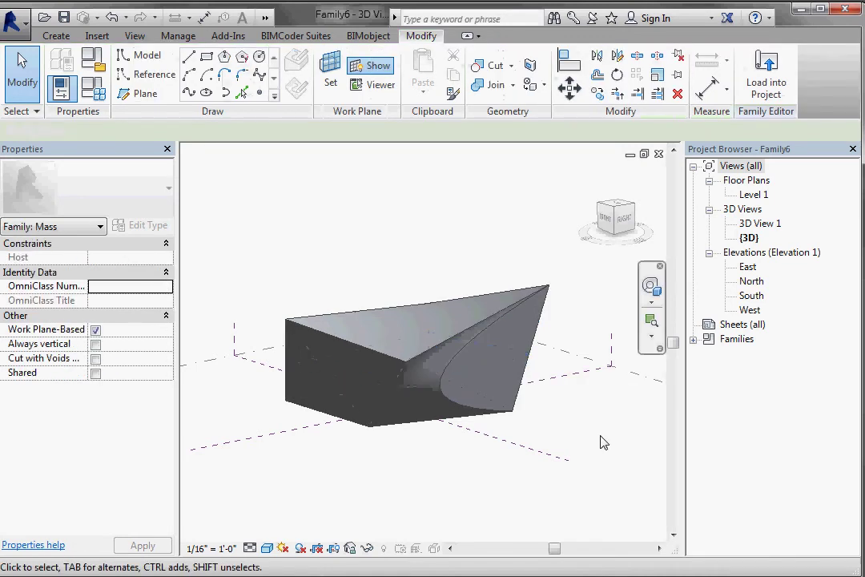
pyautogui.moveTo(604, 443)
pyautogui.keyDown('shift'); pyautogui.mouseDown(button='middle')
pyautogui.moveTo(458, 399)
pyautogui.moveTo(516, 350)
pyautogui.moveTo(683, 442)
pyautogui.moveTo(607, 461)
pyautogui.moveTo(260, 418)
pyautogui.moveTo(552, 457)
pyautogui.moveTo(657, 449)
pyautogui.moveTo(442, 465)
pyautogui.moveTo(560, 460)
pyautogui.moveTo(555, 448)
pyautogui.mouseUp(button='middle'); pyautogui.keyUp('shift')
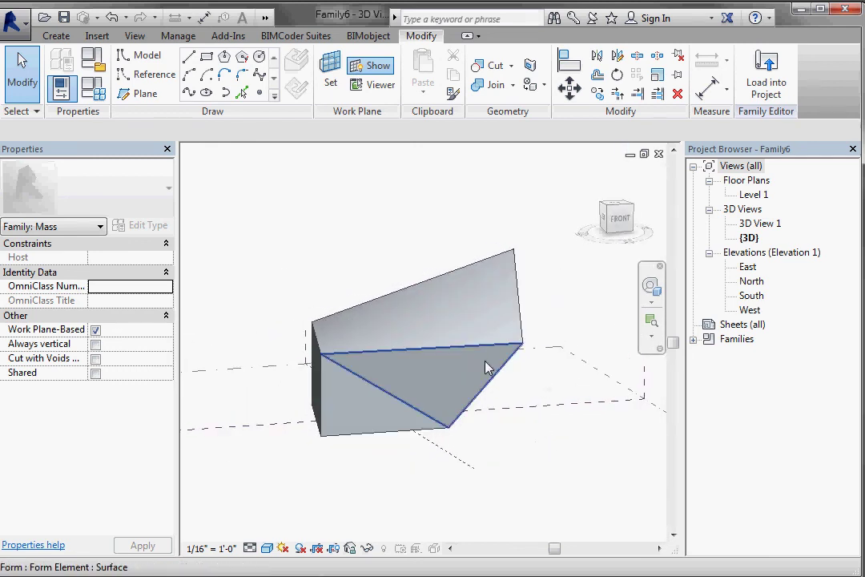
# - Turn on X-Ray for the mass to reveal its control points and skeleton
pyautogui.click(494, 299)
pyautogui.click(709, 112)
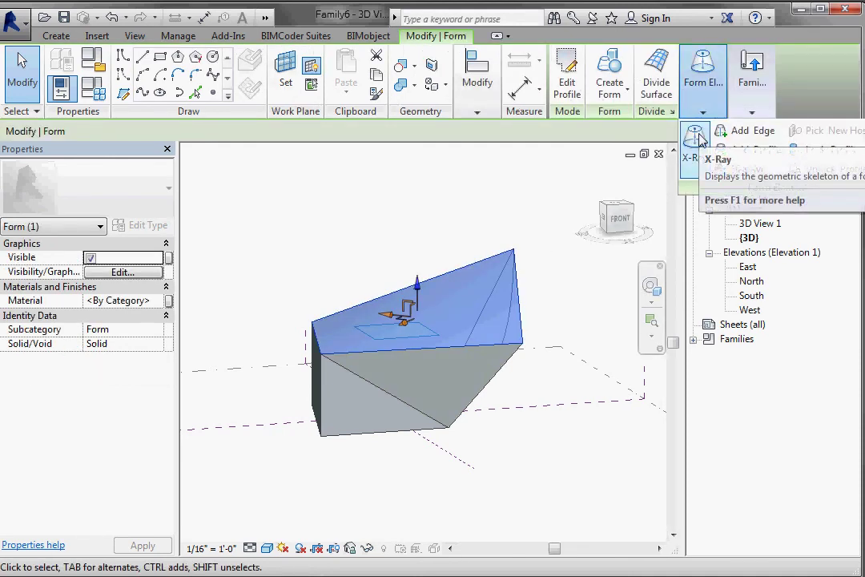
pyautogui.click(700, 141)
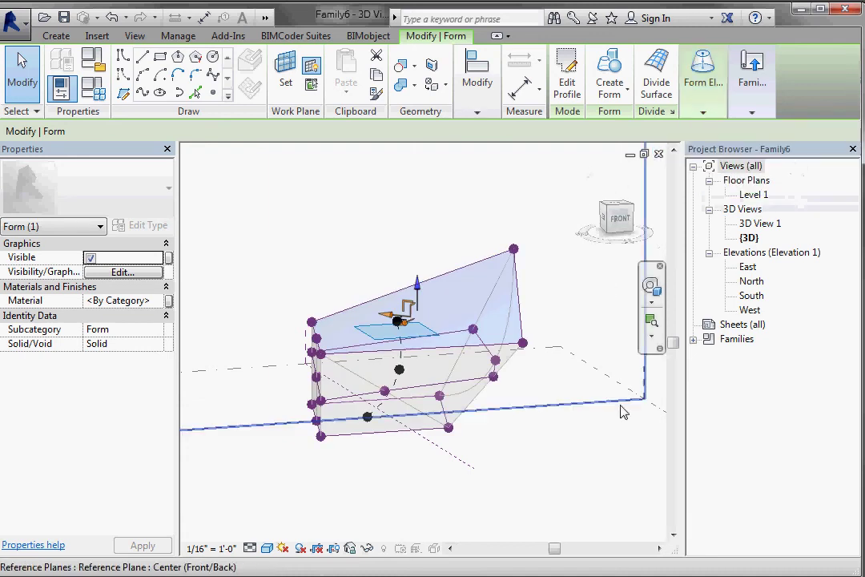
pyautogui.moveTo(621, 409)
pyautogui.keyDown('shift'); pyautogui.mouseDown(button='middle')
pyautogui.moveTo(570, 377)
pyautogui.moveTo(480, 354)
pyautogui.moveTo(399, 376)
pyautogui.moveTo(318, 420)
pyautogui.moveTo(485, 422)
pyautogui.moveTo(574, 405)
pyautogui.moveTo(554, 422)
pyautogui.moveTo(417, 431)
pyautogui.moveTo(270, 425)
pyautogui.moveTo(464, 443)
pyautogui.moveTo(579, 396)
pyautogui.moveTo(589, 380)
pyautogui.moveTo(425, 429)
pyautogui.moveTo(466, 423)
pyautogui.moveTo(439, 388)
pyautogui.mouseUp(button='middle'); pyautogui.keyUp('shift')
# - Nudge one vertex of the form to a new position
pyautogui.click(435, 378)
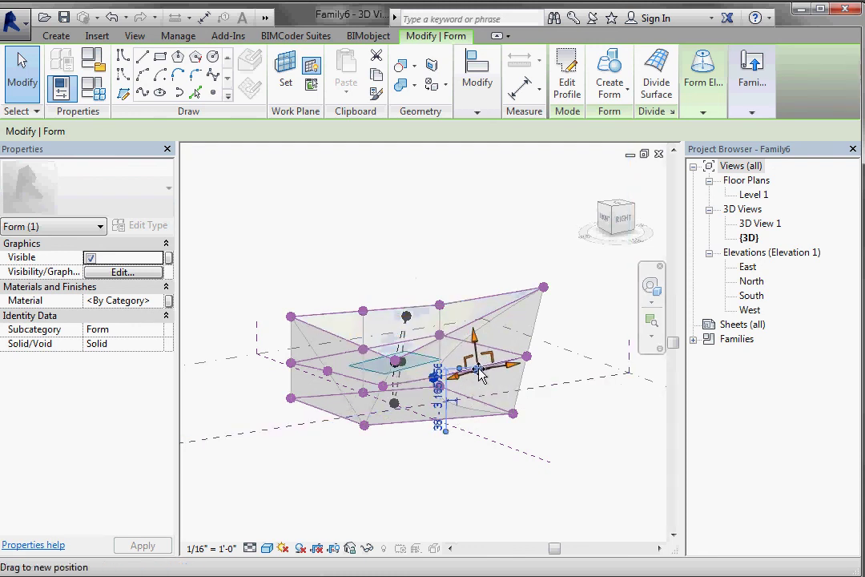
pyautogui.moveTo(479, 372); pyautogui.dragTo(479, 371)
pyautogui.click(544, 429)
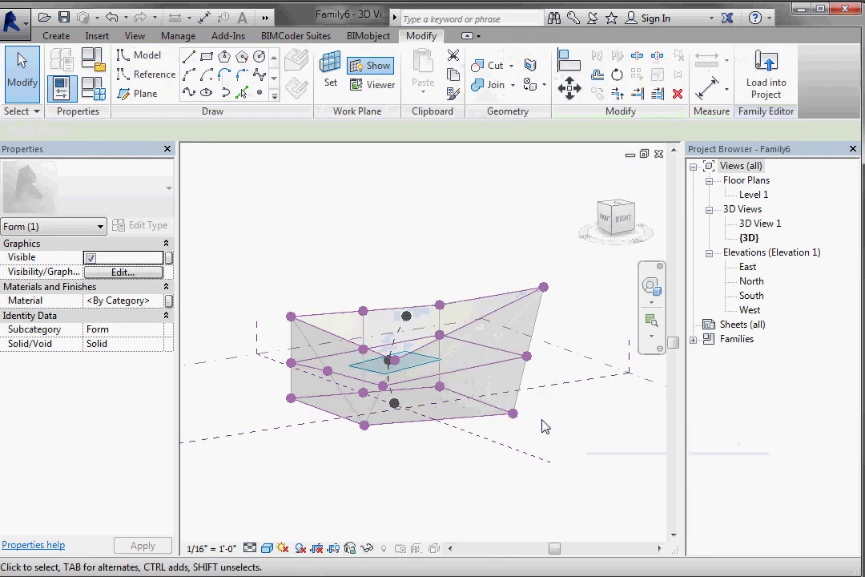
pyautogui.keyDown('shift'); pyautogui.moveTo(544, 429); pyautogui.dragTo(342, 445, button='middle'); pyautogui.keyUp('shift')
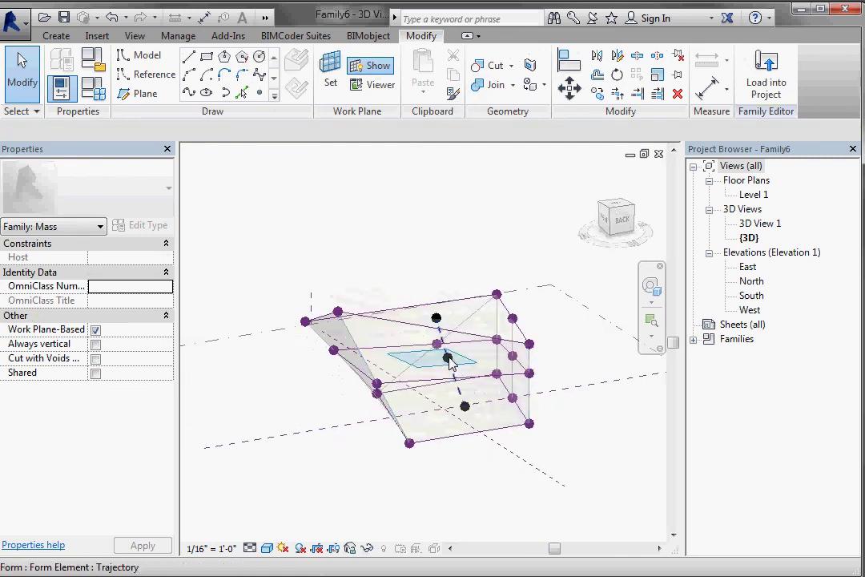
# - Push the middle profile sideways to bend the form's surface into a curve
pyautogui.click(448, 362)
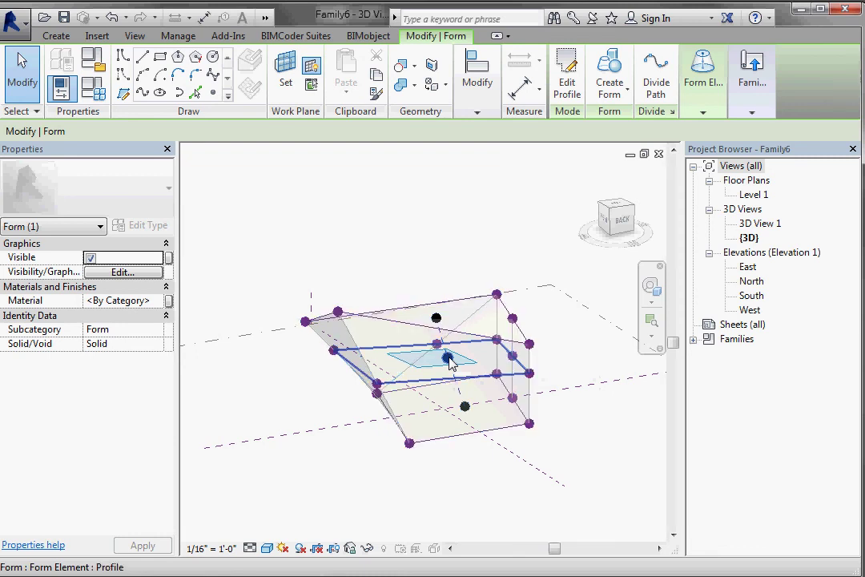
pyautogui.click(450, 360)
pyautogui.moveTo(467, 377); pyautogui.dragTo(486, 381)
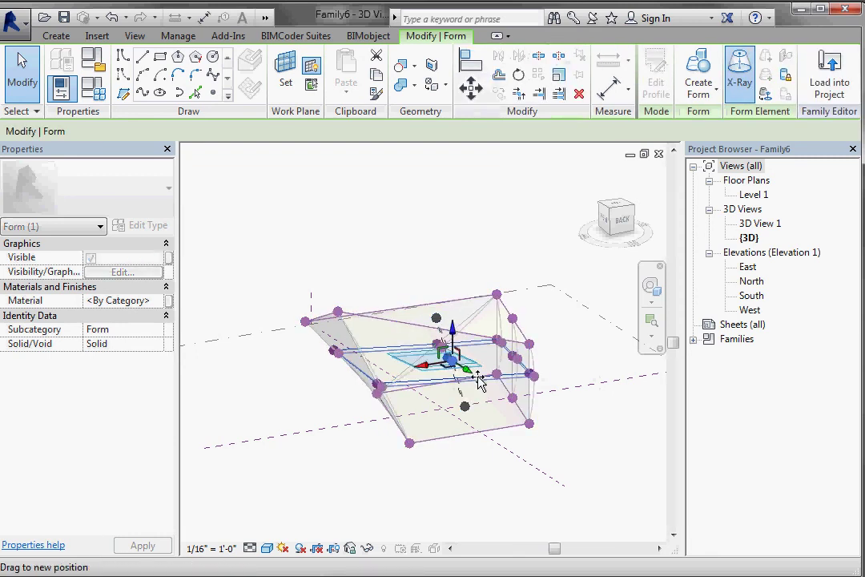
pyautogui.moveTo(359, 467)
pyautogui.keyDown('shift'); pyautogui.mouseDown(button='middle')
pyautogui.moveTo(525, 459)
pyautogui.moveTo(496, 486)
pyautogui.moveTo(489, 435)
pyautogui.mouseUp(button='middle'); pyautogui.keyUp('shift')
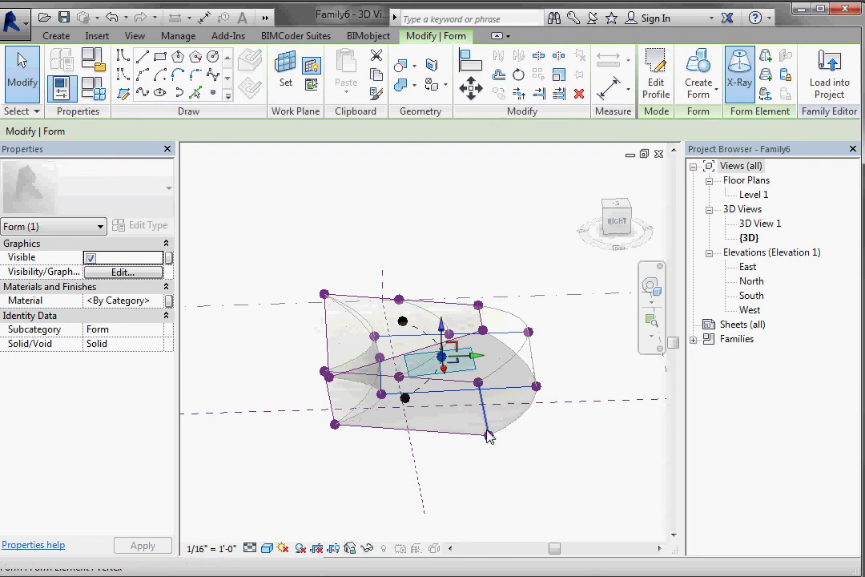
pyautogui.moveTo(294, 334)
pyautogui.keyDown('shift'); pyautogui.mouseDown(button='middle')
pyautogui.moveTo(486, 328)
pyautogui.moveTo(567, 338)
pyautogui.moveTo(593, 320)
pyautogui.mouseUp(button='middle'); pyautogui.keyUp('shift')
pyautogui.moveTo(647, 315)
pyautogui.keyDown('shift'); pyautogui.mouseDown(button='middle')
pyautogui.moveTo(348, 321)
pyautogui.moveTo(298, 313)
pyautogui.mouseUp(button='middle'); pyautogui.keyUp('shift')
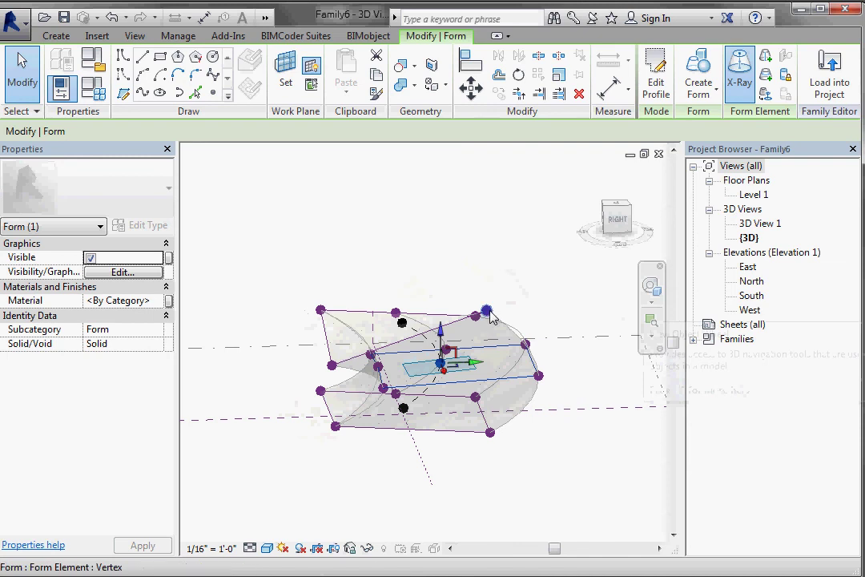
# - Pull a top corner vertex upward into a tall curving peak
pyautogui.moveTo(491, 317); pyautogui.dragTo(491, 273)
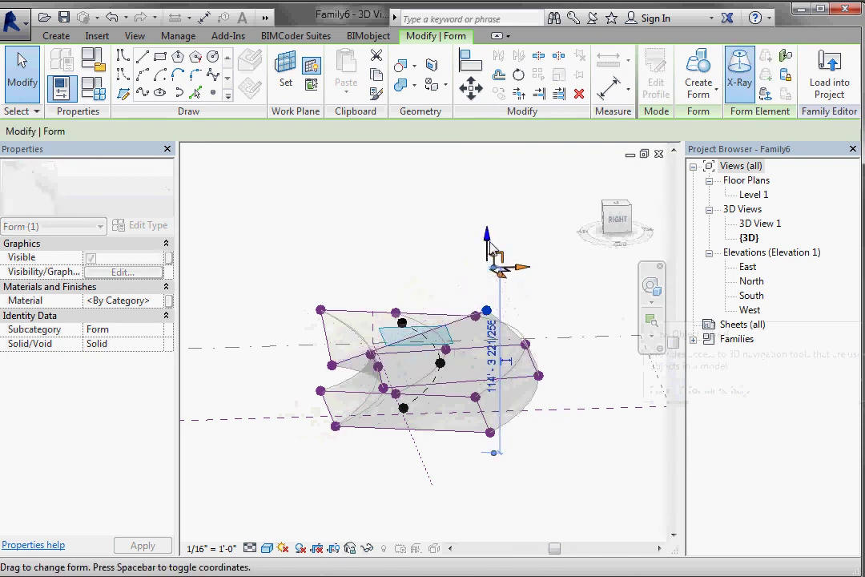
pyautogui.click(567, 431)
pyautogui.moveTo(566, 430)
pyautogui.keyDown('shift'); pyautogui.mouseDown(button='middle')
pyautogui.moveTo(552, 477)
pyautogui.moveTo(274, 463)
pyautogui.moveTo(403, 475)
pyautogui.moveTo(605, 465)
pyautogui.mouseUp(button='middle'); pyautogui.keyUp('shift')
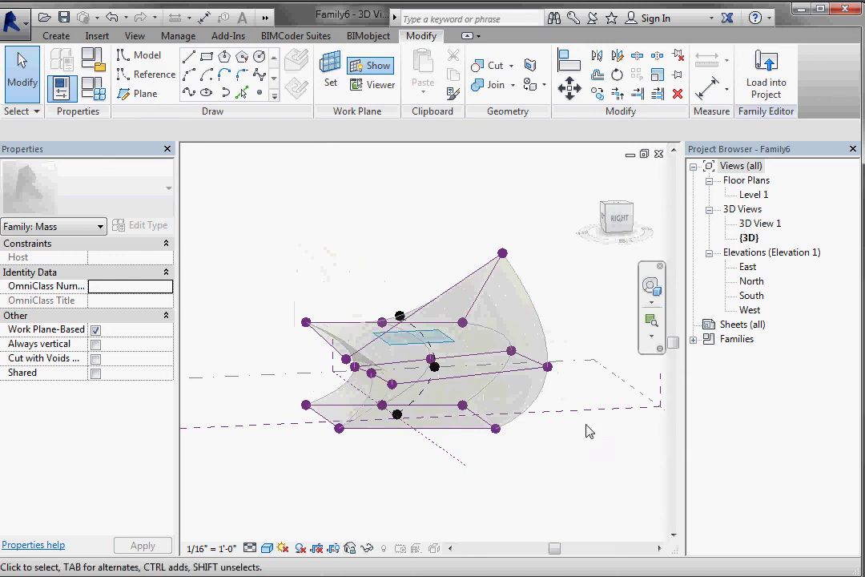
# - Toggle X-Ray off so the curved mass shows as an opaque shaded solid
pyautogui.click(510, 321)
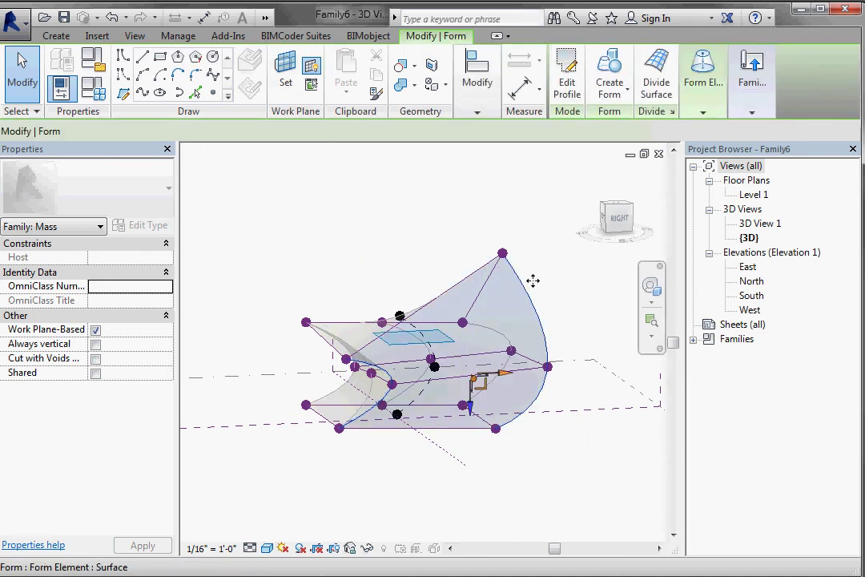
pyautogui.click(703, 112)
pyautogui.click(695, 156)
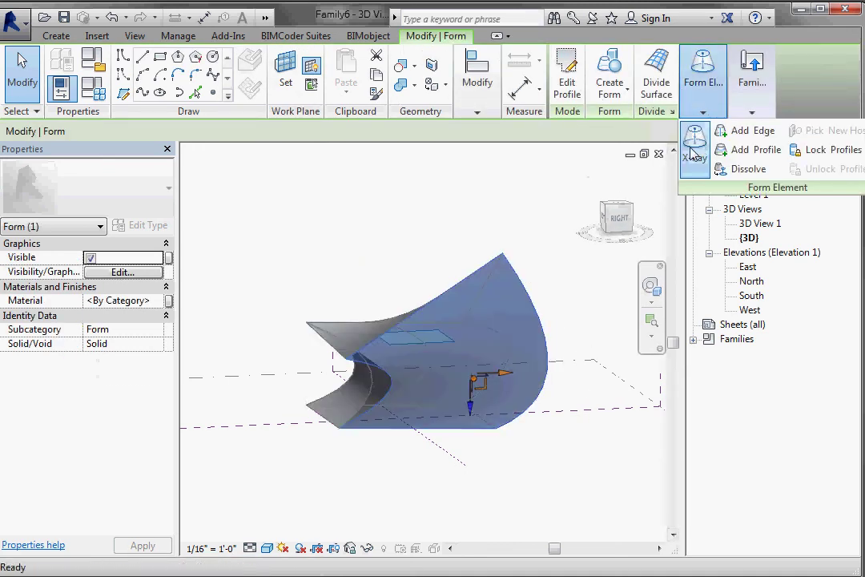
pyautogui.click(571, 266)
pyautogui.moveTo(571, 265)
pyautogui.keyDown('shift'); pyautogui.mouseDown(button='middle')
pyautogui.moveTo(421, 324)
pyautogui.moveTo(264, 265)
pyautogui.moveTo(531, 328)
pyautogui.moveTo(562, 267)
pyautogui.mouseUp(button='middle'); pyautogui.keyUp('shift')
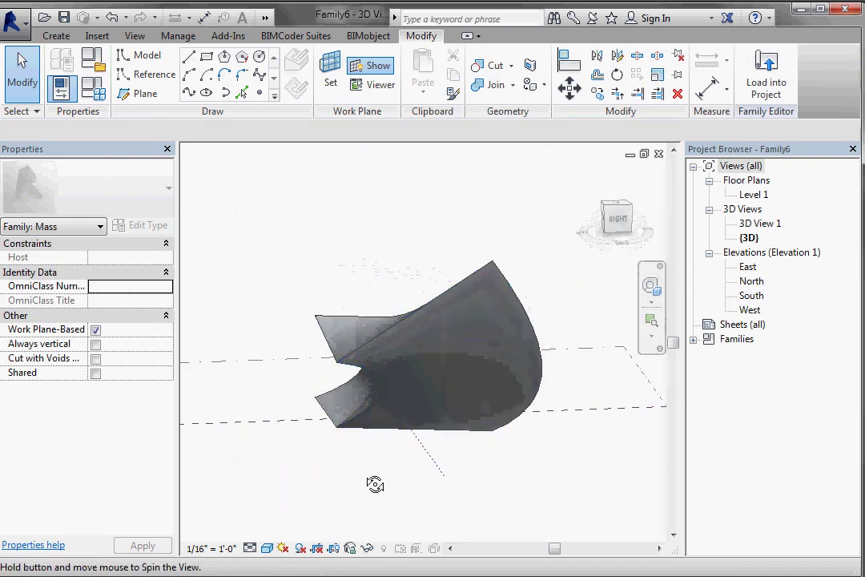
pyautogui.keyDown('shift'); pyautogui.moveTo(375, 484); pyautogui.dragTo(504, 452, button='middle'); pyautogui.keyUp('shift')
pyautogui.moveTo(587, 457)
pyautogui.keyDown('shift'); pyautogui.mouseDown(button='middle')
pyautogui.moveTo(639, 474)
pyautogui.moveTo(529, 464)
pyautogui.moveTo(553, 471)
pyautogui.mouseUp(button='middle'); pyautogui.keyUp('shift')
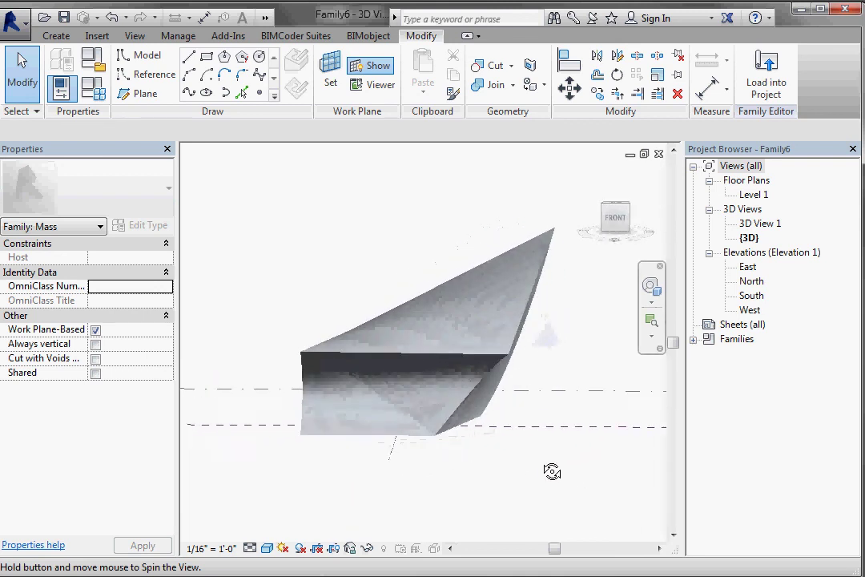
# - Add a new edge across the mass's front face
pyautogui.click(494, 324)
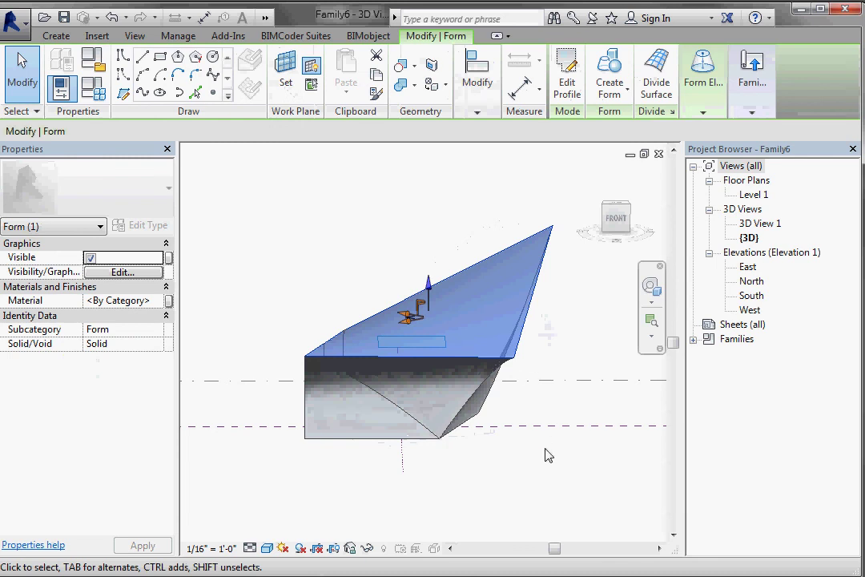
pyautogui.click(701, 116)
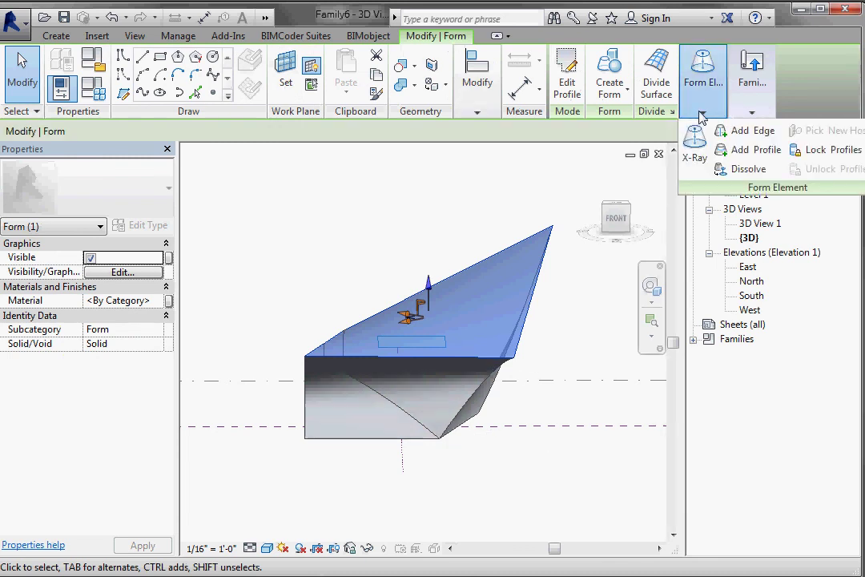
pyautogui.click(738, 130)
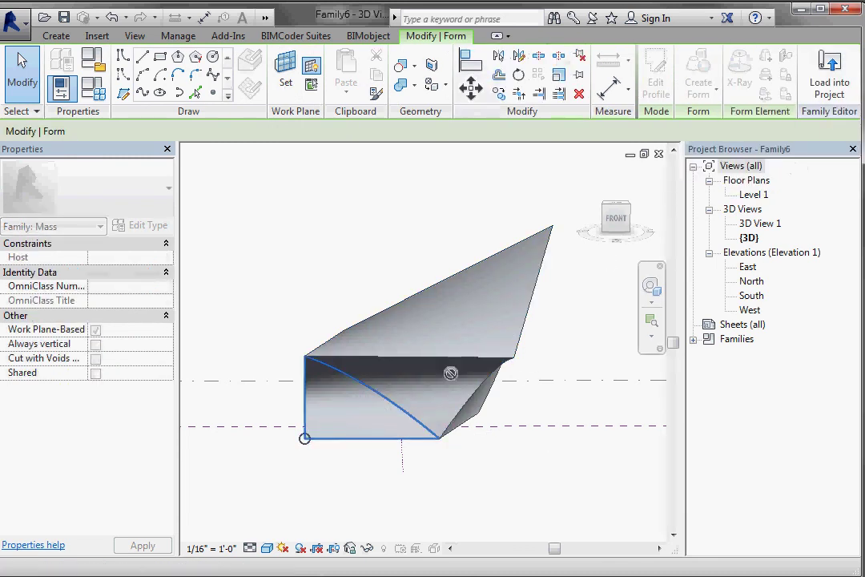
pyautogui.click(449, 373)
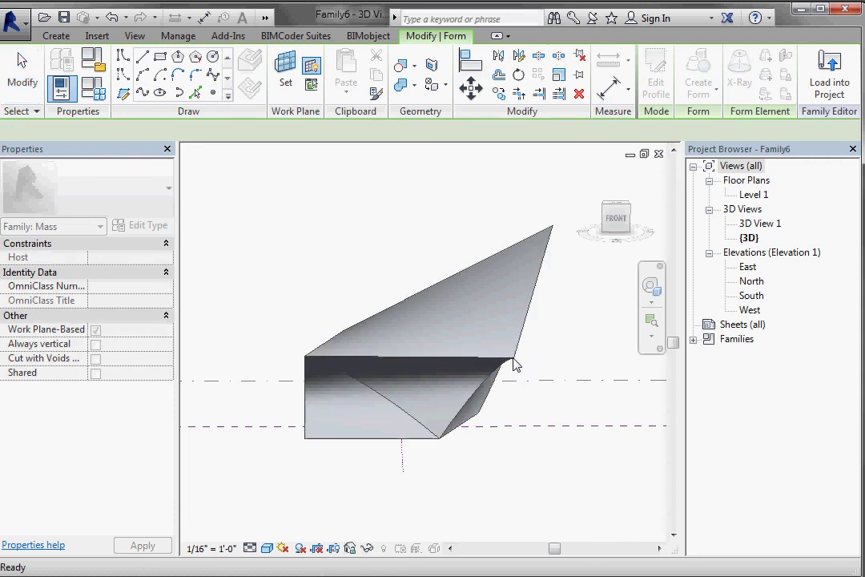
pyautogui.press('Escape')
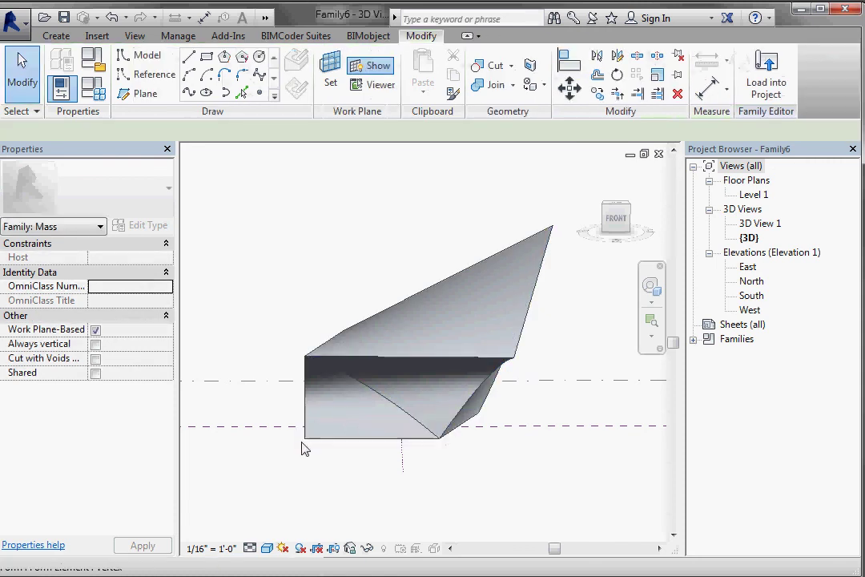
# - Add a second, curved edge across the front face toward the bottom-right corner
pyautogui.click(305, 439)
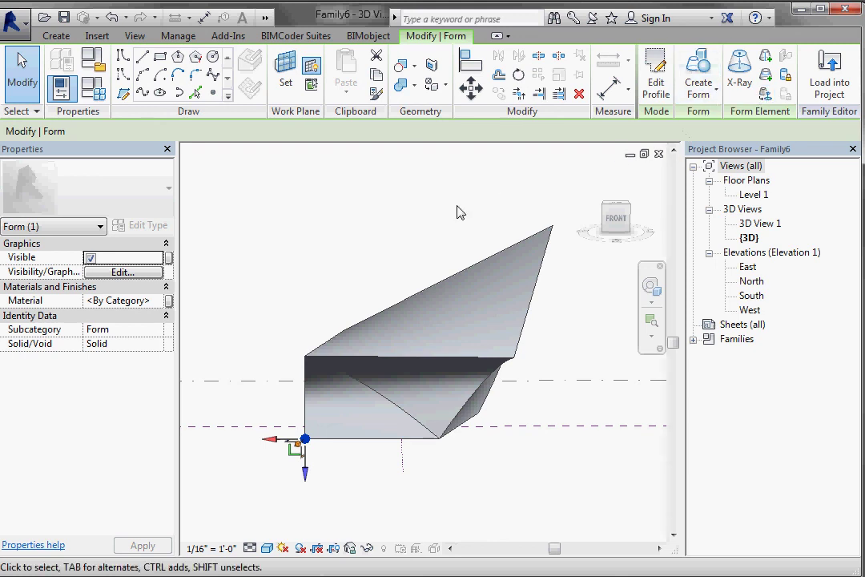
pyautogui.click(412, 217)
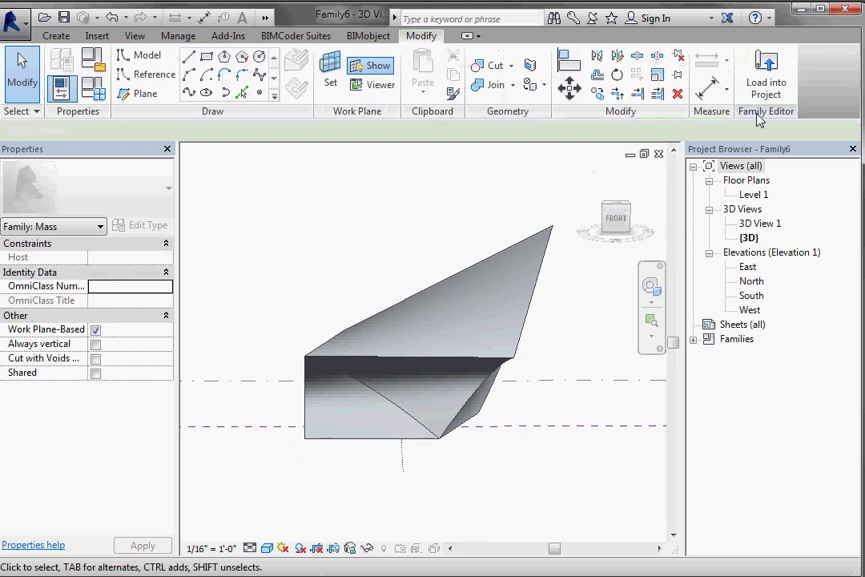
pyautogui.click(536, 258)
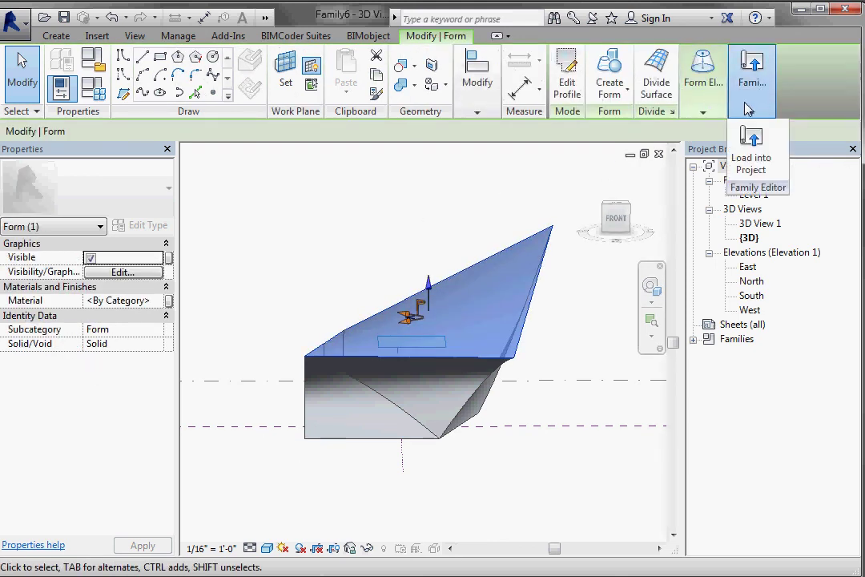
pyautogui.click(717, 128)
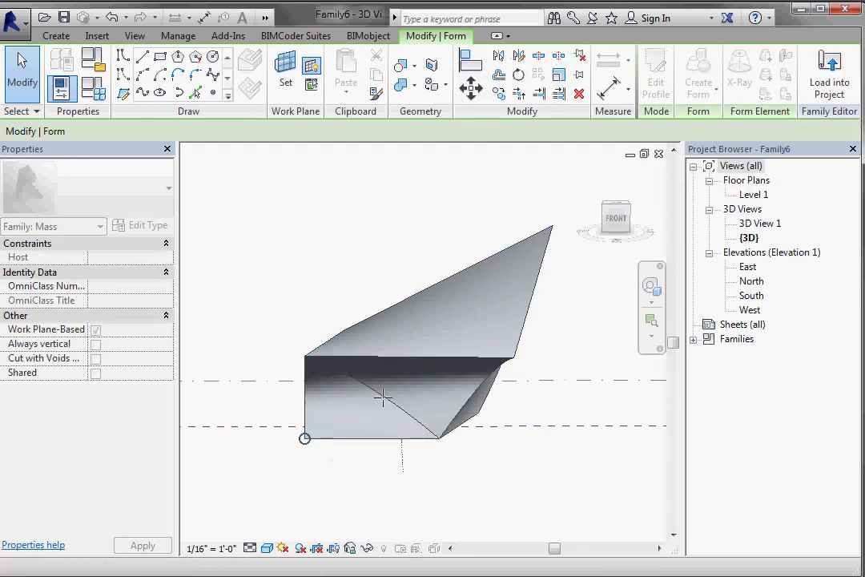
pyautogui.click(389, 400)
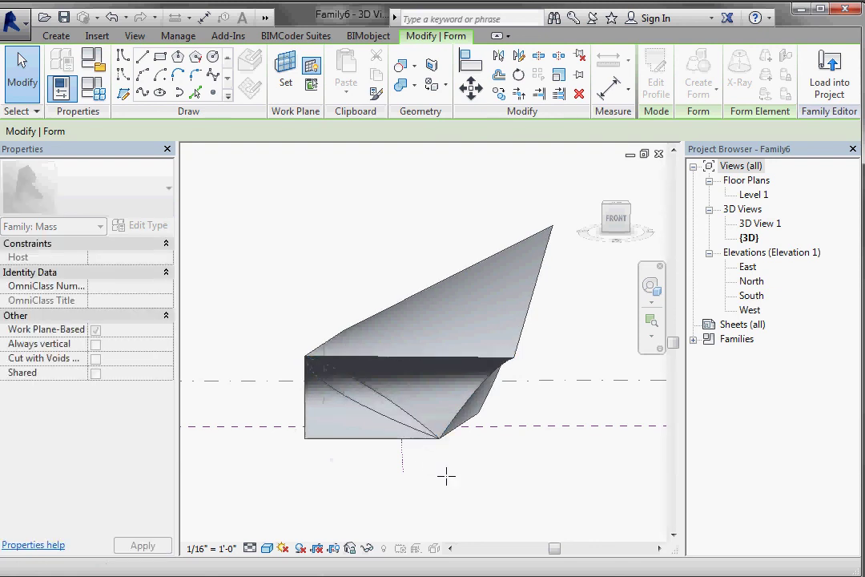
pyautogui.moveTo(475, 489)
pyautogui.keyDown('shift'); pyautogui.mouseDown(button='middle')
pyautogui.moveTo(457, 470)
pyautogui.moveTo(497, 440)
pyautogui.mouseUp(button='middle'); pyautogui.keyUp('shift')
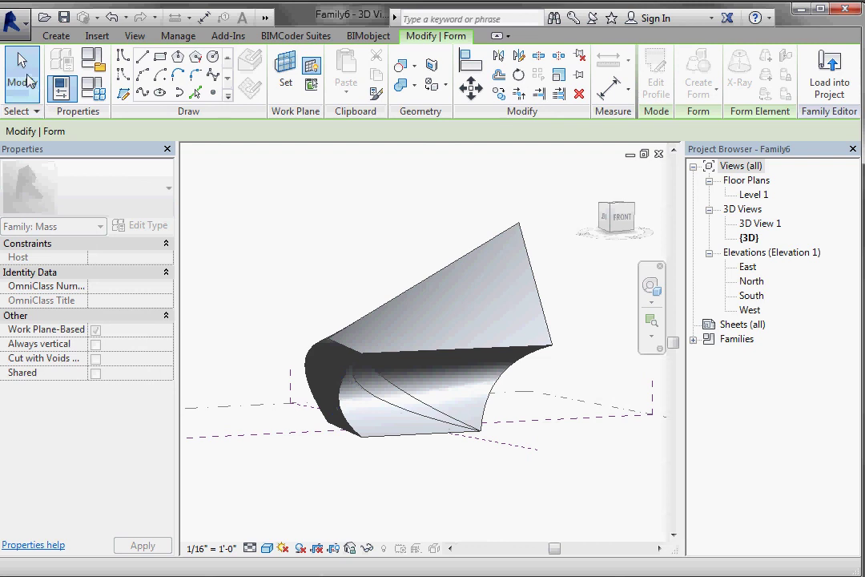
pyautogui.click(28, 80)
pyautogui.moveTo(319, 295)
pyautogui.keyDown('shift'); pyautogui.mouseDown(button='middle')
pyautogui.moveTo(539, 334)
pyautogui.moveTo(336, 366)
pyautogui.mouseUp(button='middle'); pyautogui.keyUp('shift')
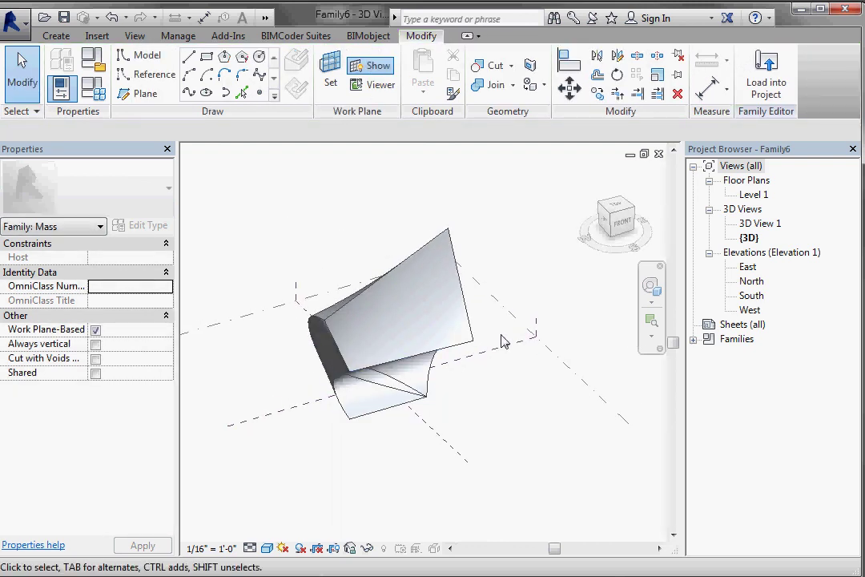